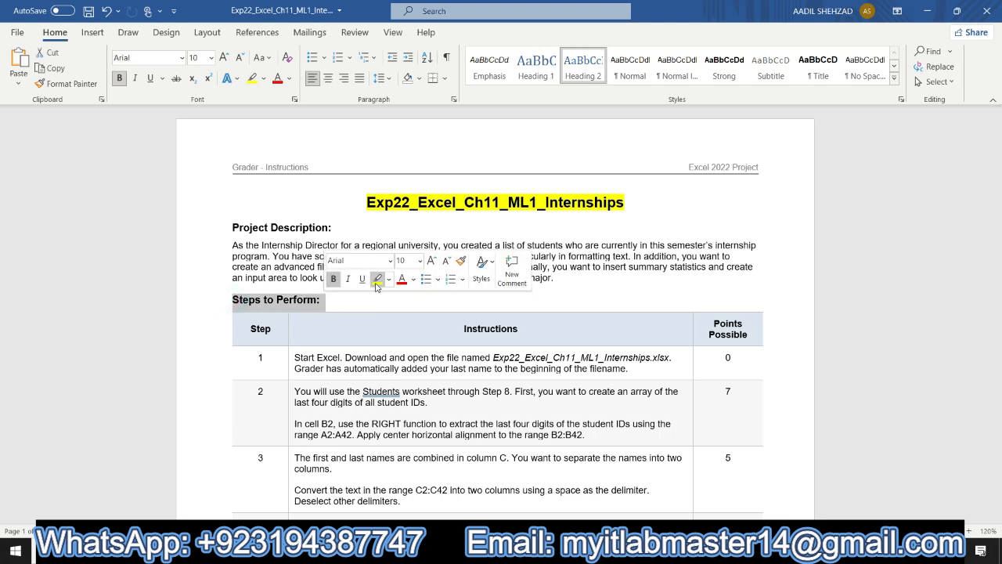
- Highlight the "Steps to Perform:" heading in yellow
click(376, 280)
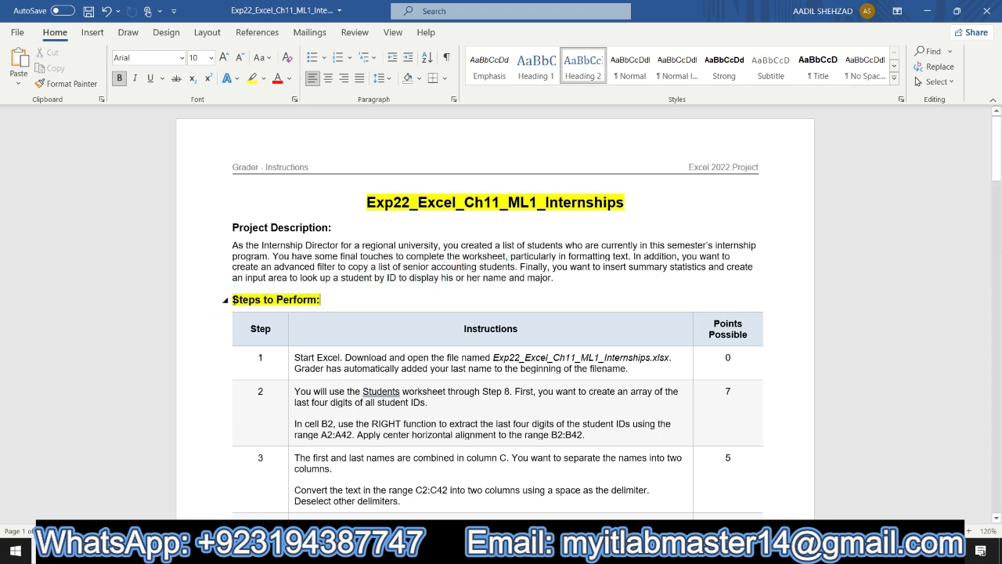
drag(232, 300, 325, 304)
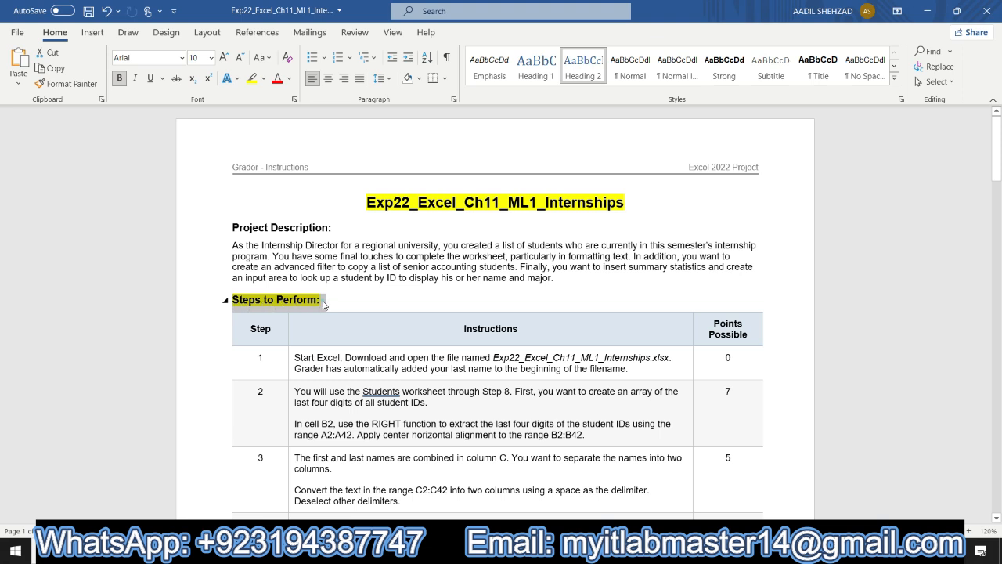
- Highlight the step 1 instructions in the table in turquoise
click(289, 359)
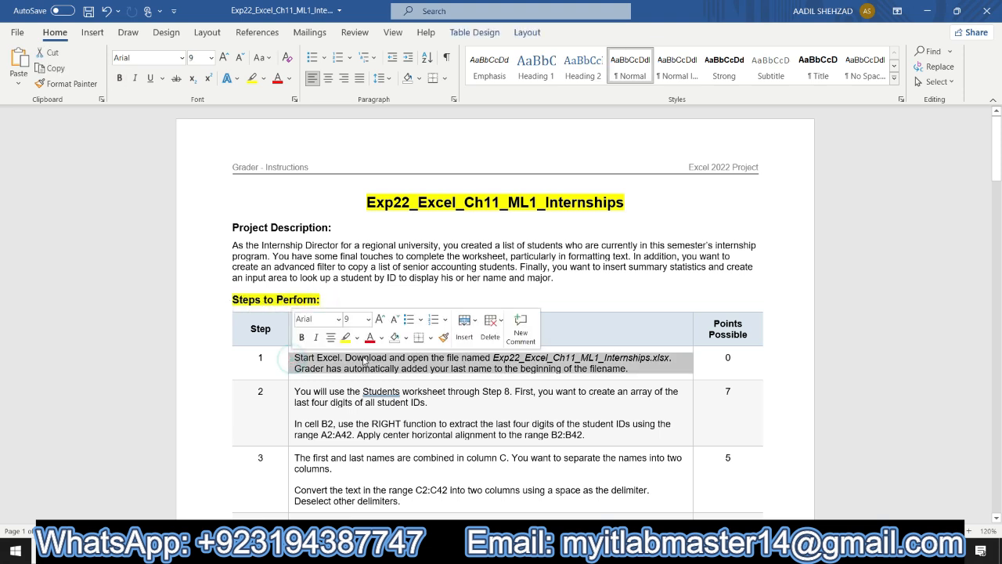
click(357, 339)
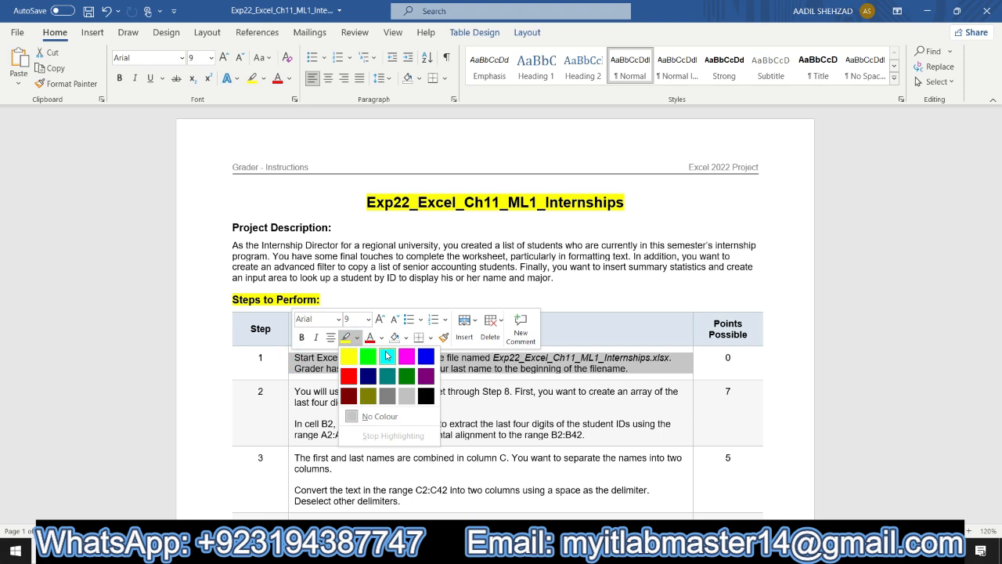
click(385, 350)
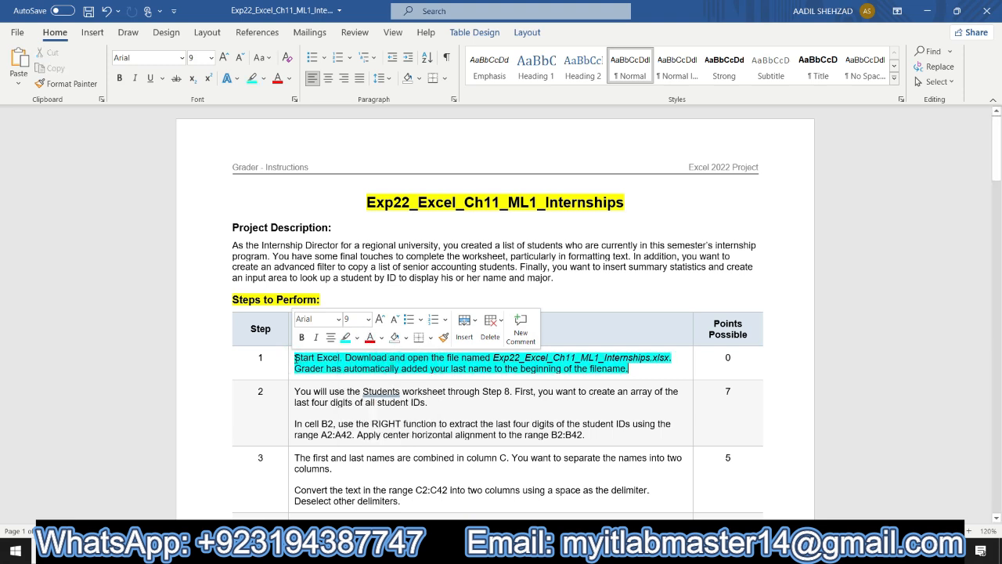
drag(296, 357, 635, 366)
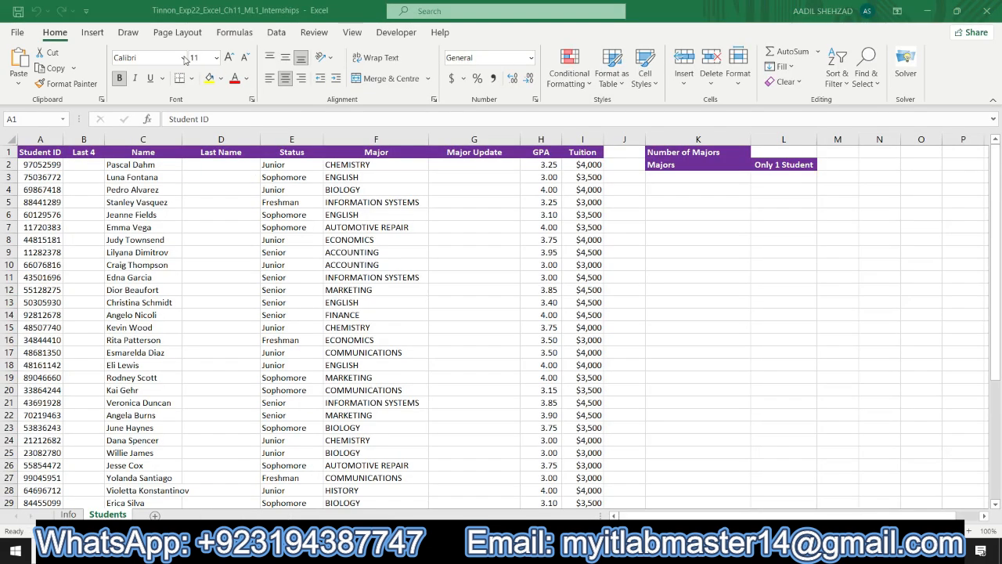
- Highlight the step 2 instructions cell in turquoise
click(155, 16)
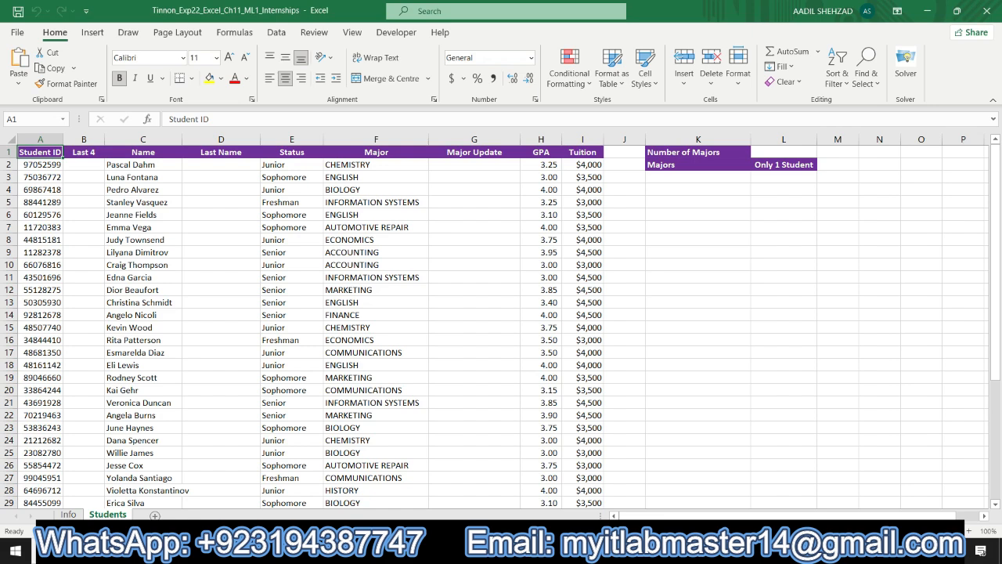
click(501, 550)
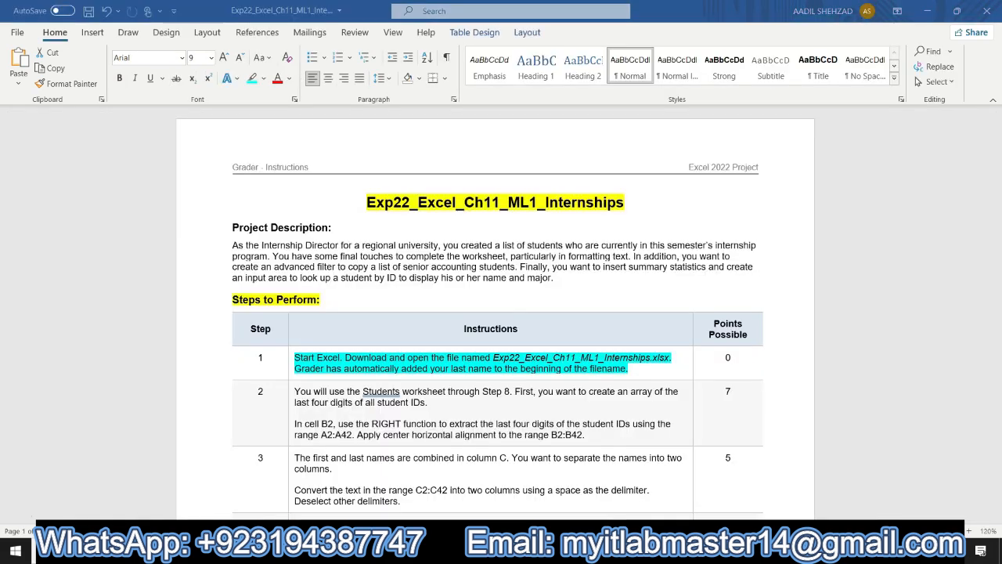
click(290, 399)
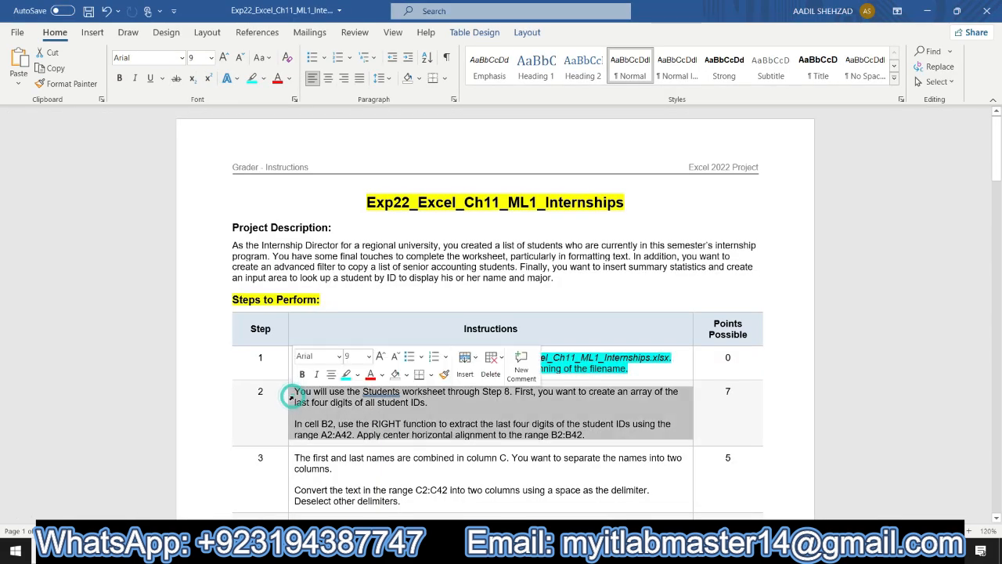
click(344, 376)
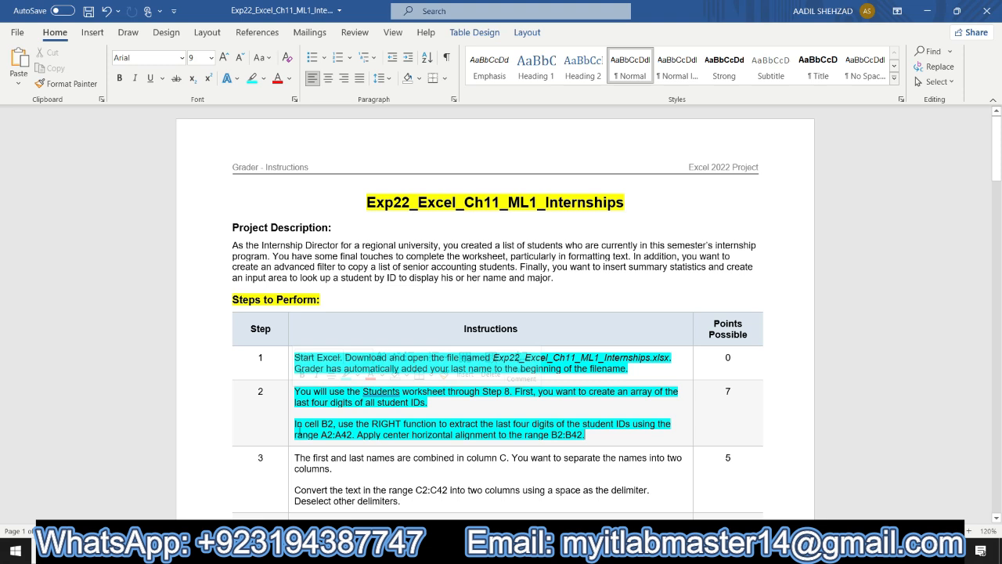
- Start a RIGHT formula in cell B2 of the Students worksheet
drag(296, 423, 388, 424)
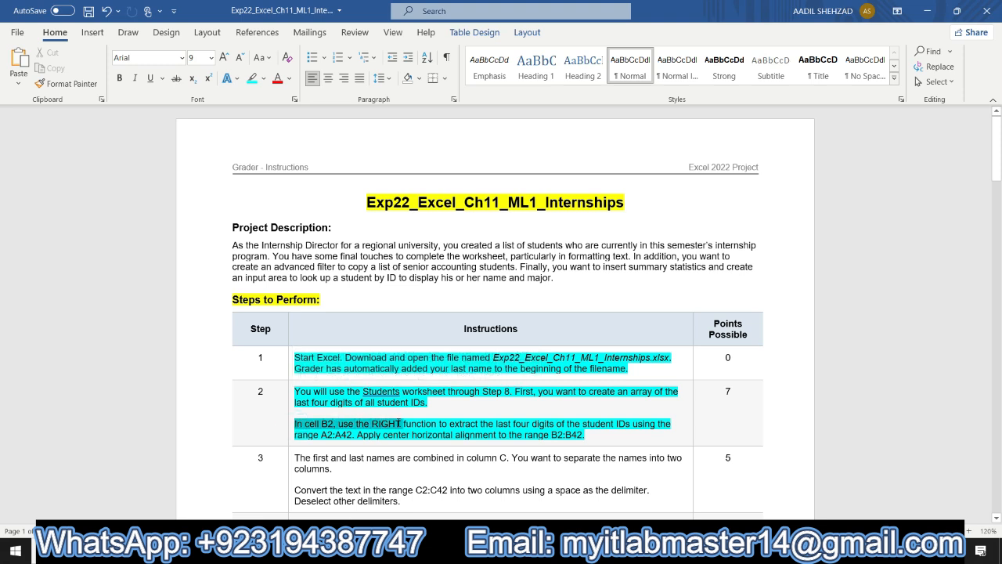
drag(400, 424, 353, 433)
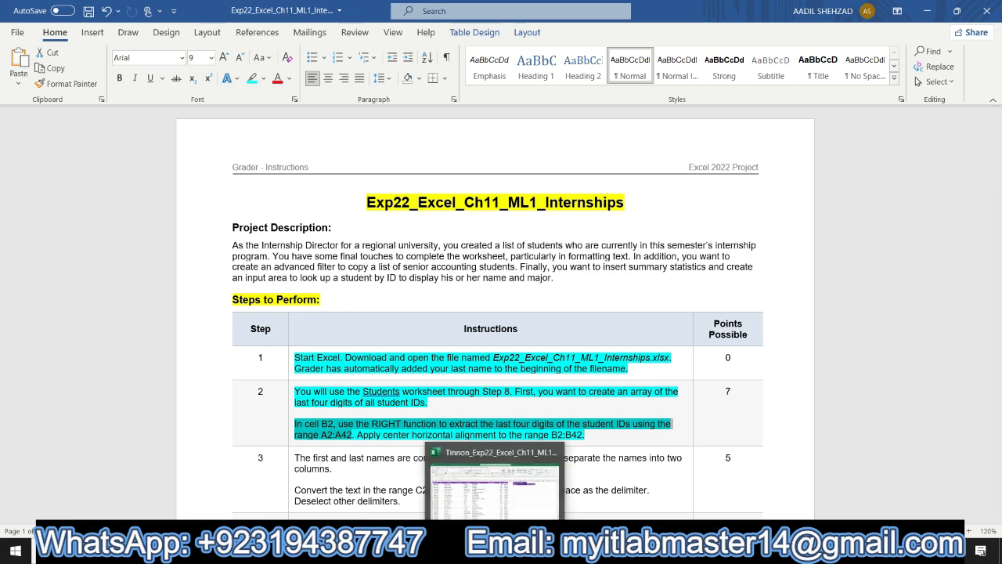
click(497, 550)
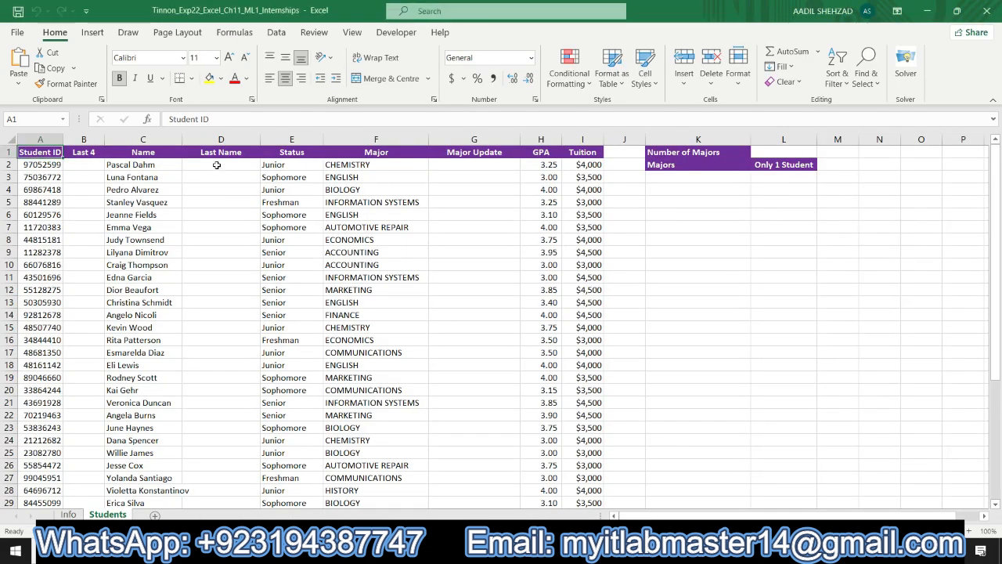
click(94, 165)
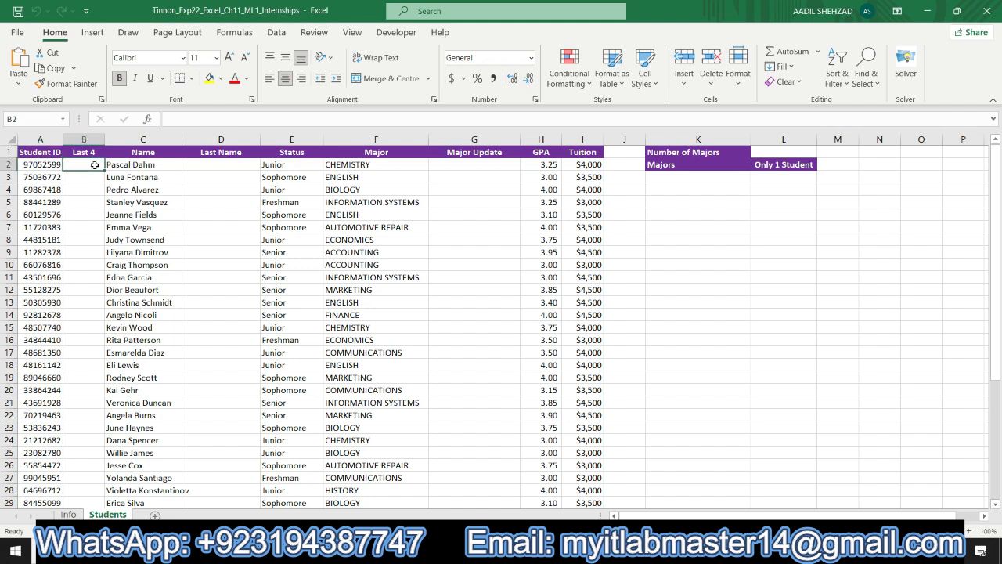
text(=)
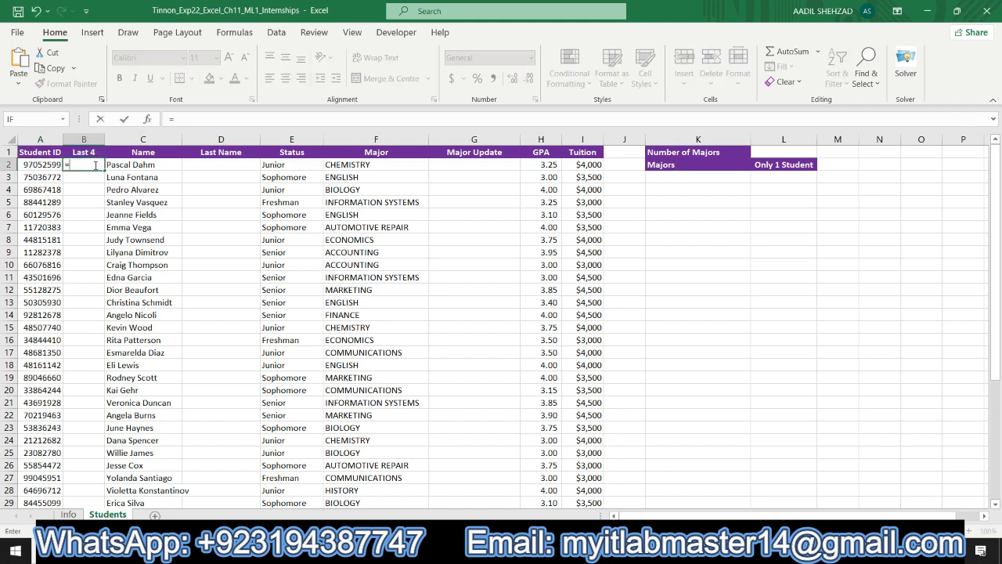
text(ri)
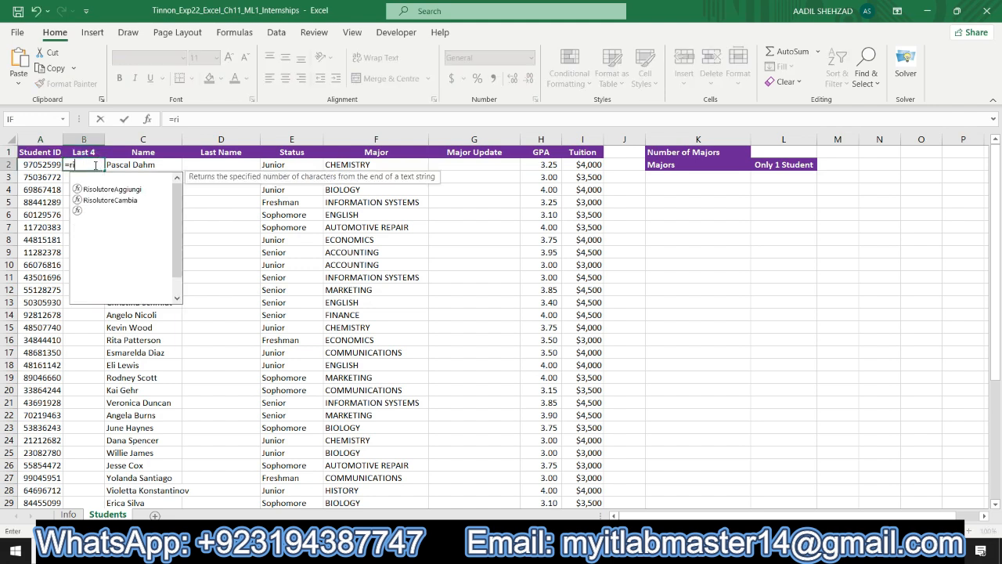
text(ght)
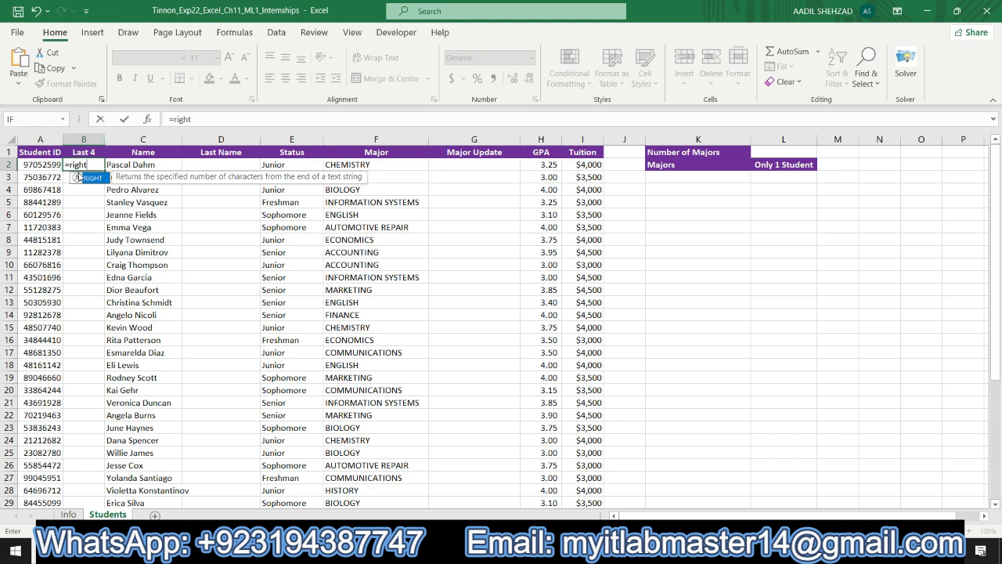
double_click(92, 178)
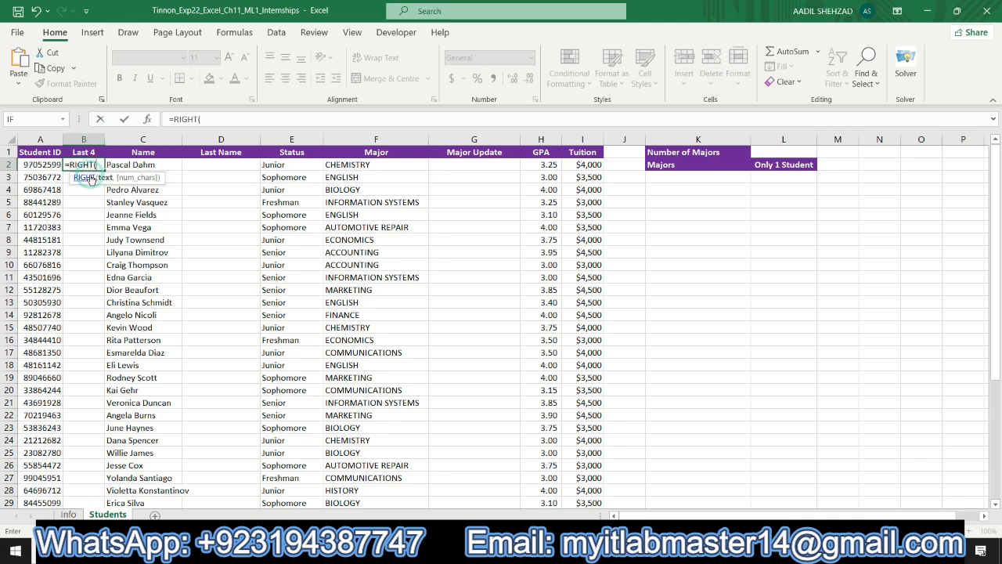
- Set the RIGHT function arguments to text A2:A42 and 4 characters to fill the Last 4 column
click(146, 119)
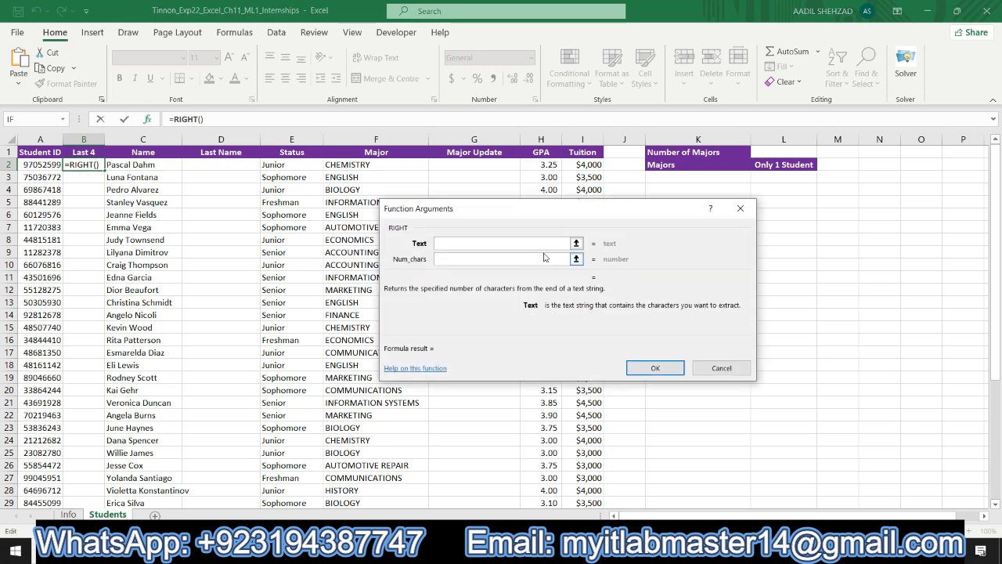
click(576, 242)
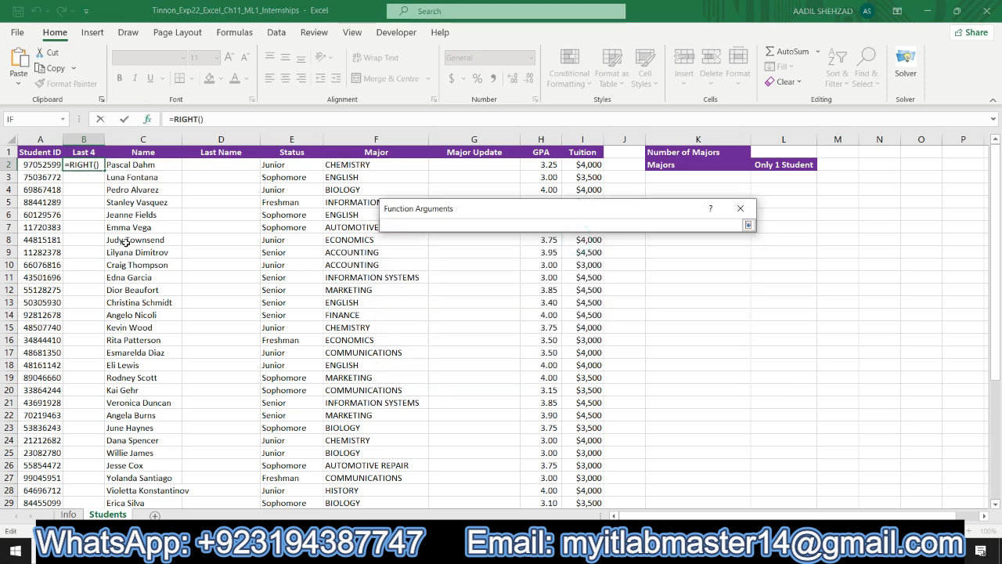
click(39, 168)
drag(39, 168, 49, 479)
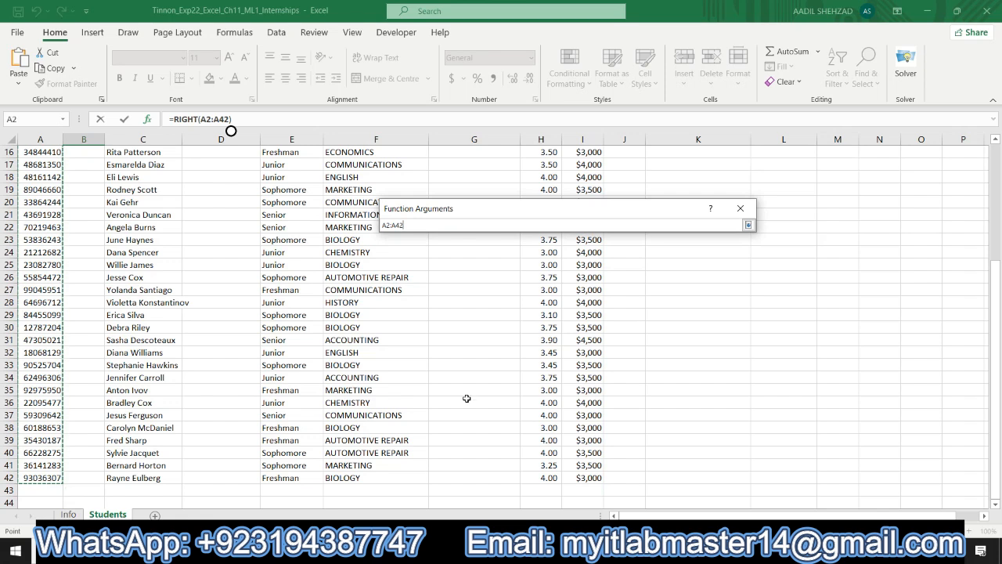
click(748, 225)
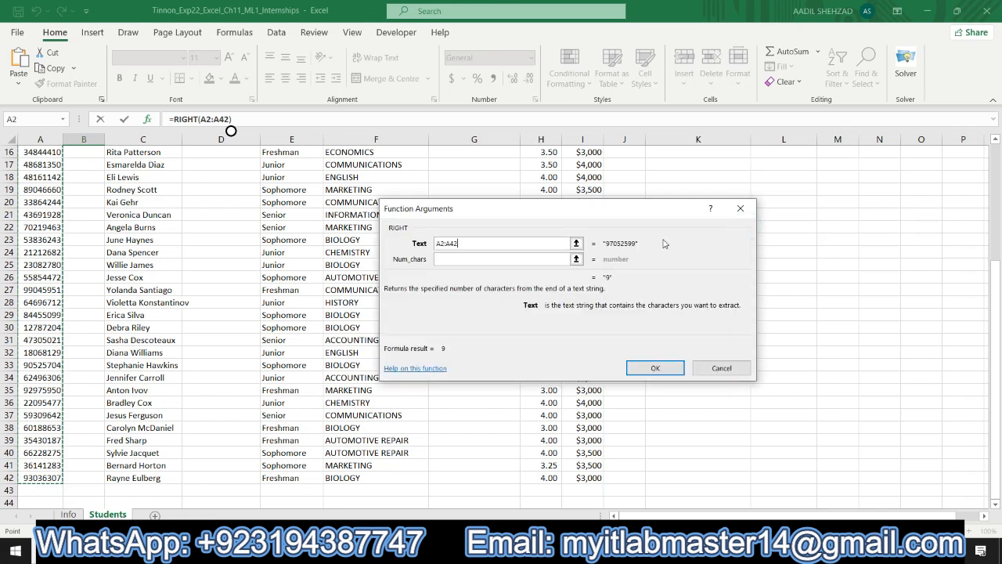
click(508, 260)
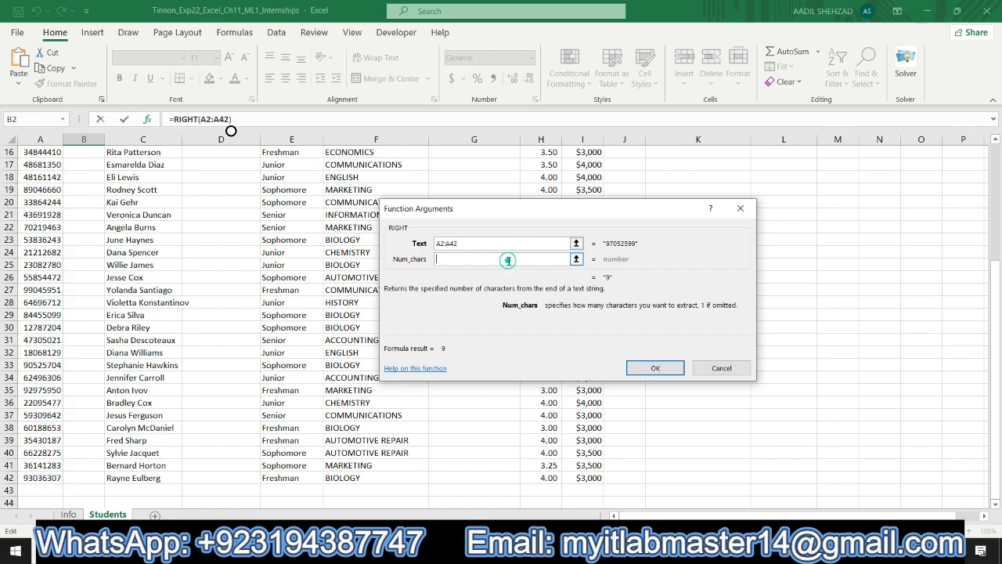
text(4)
click(638, 371)
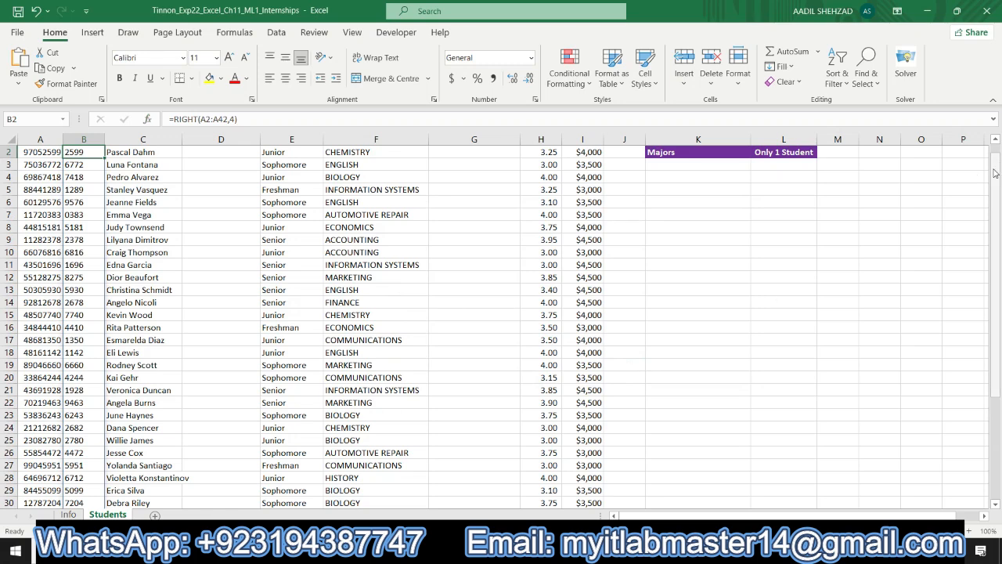
scroll(995, 172, up, 1)
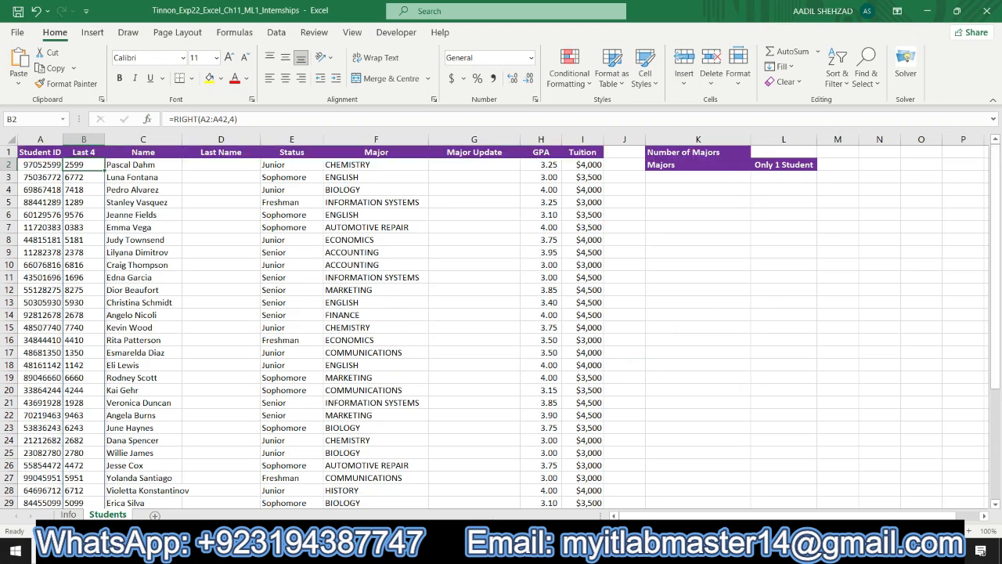
- Select the instruction to apply center horizontal alignment to the range B2:B42
key(alt+Tab)
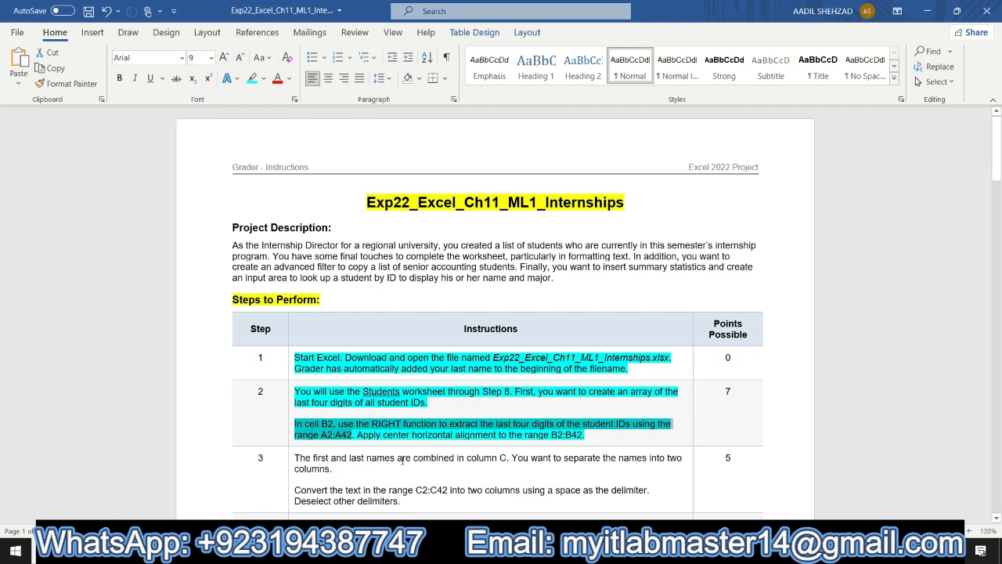
drag(356, 435, 585, 434)
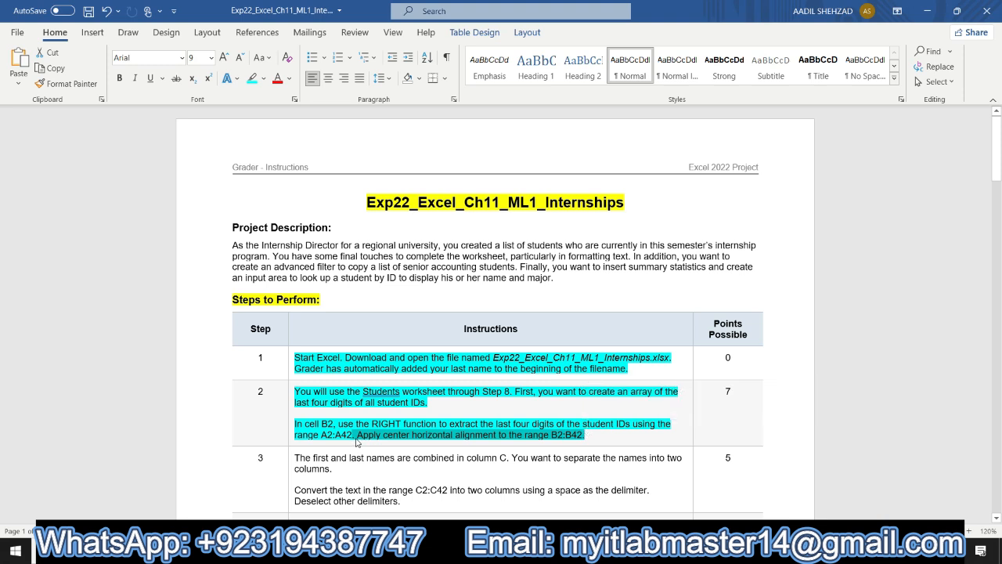
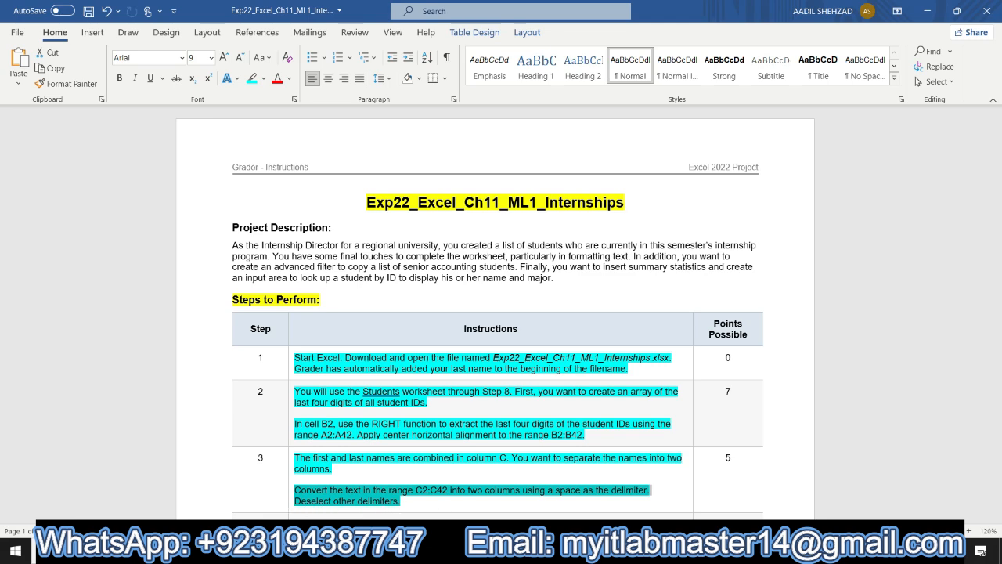
- Split the names in C2:C42 into two columns with Text to Columns, using Space as the only delimiter
key(alt+Tab)
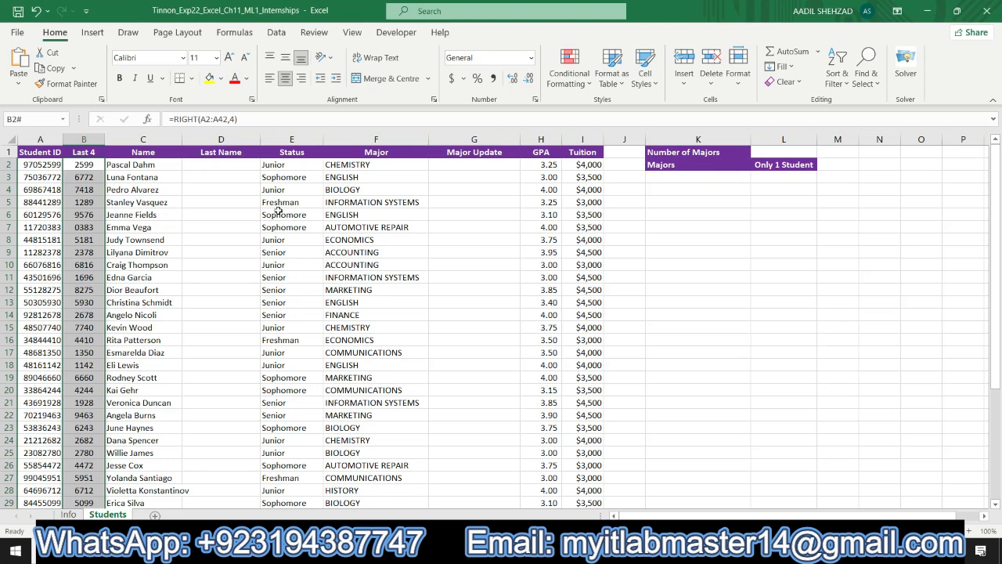
drag(131, 164, 148, 438)
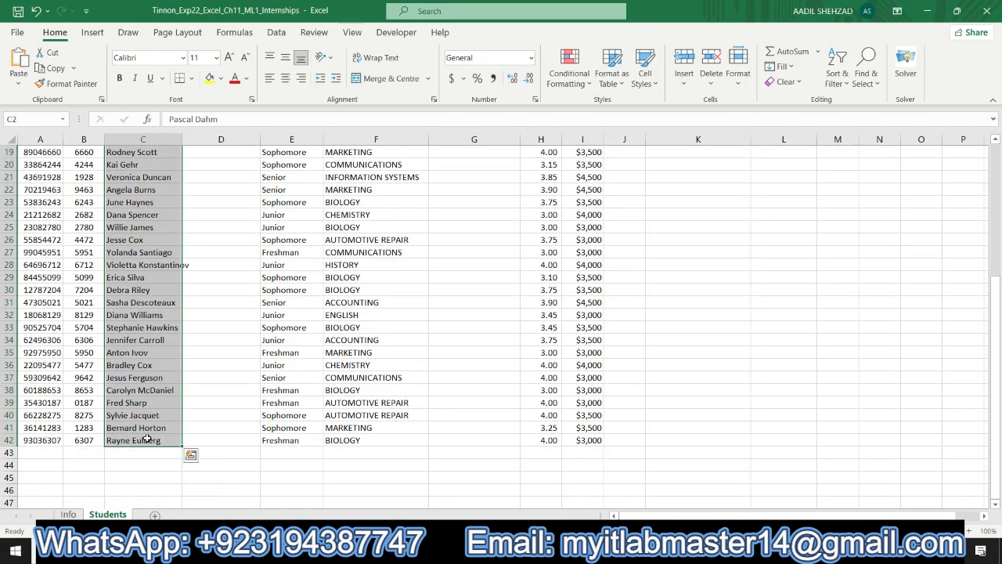
click(274, 35)
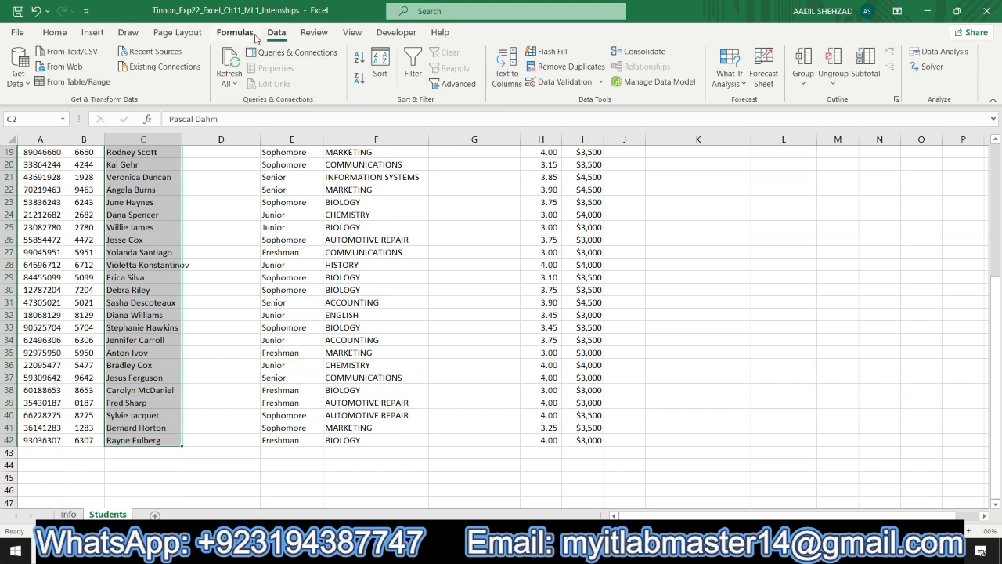
click(200, 36)
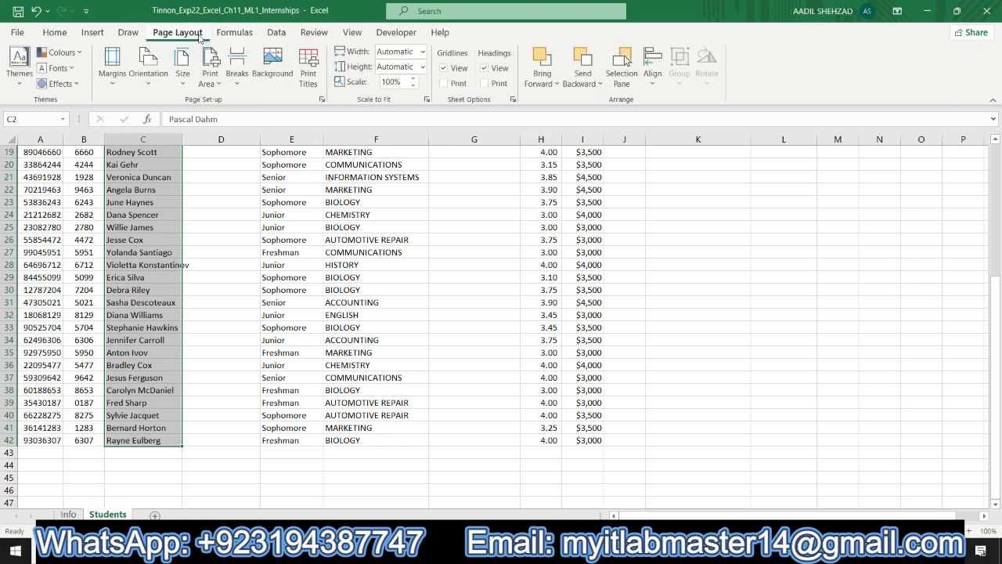
click(278, 33)
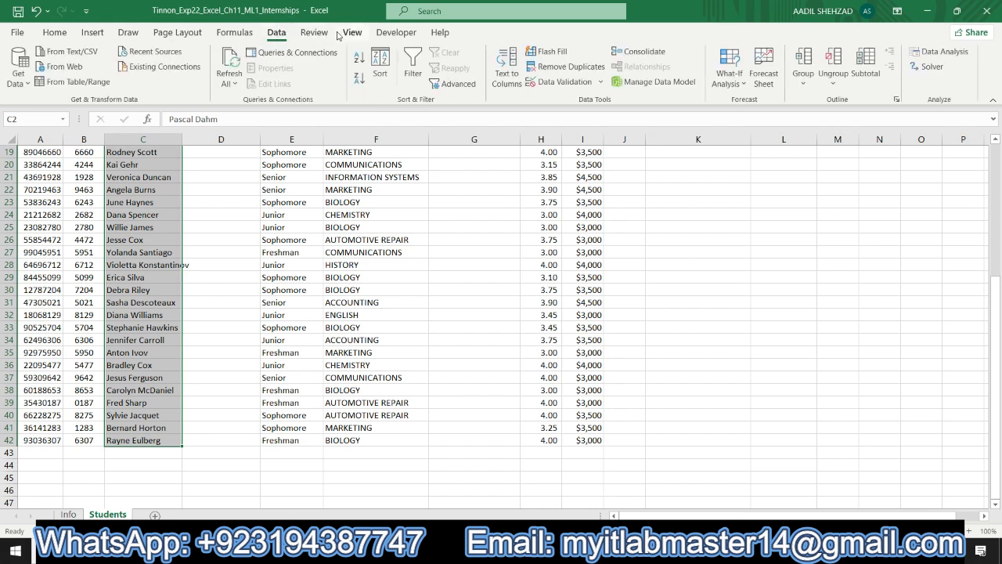
click(498, 89)
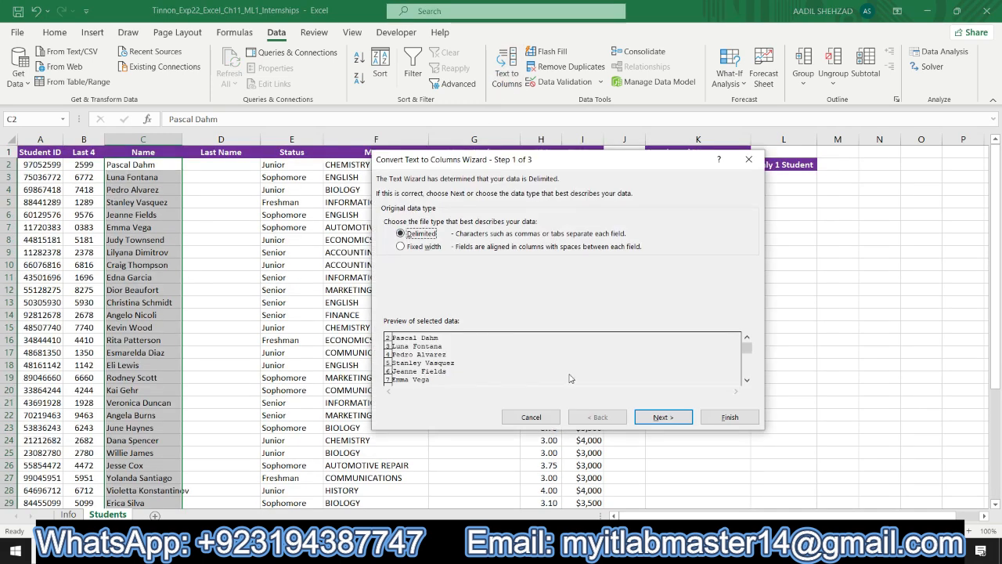
click(647, 418)
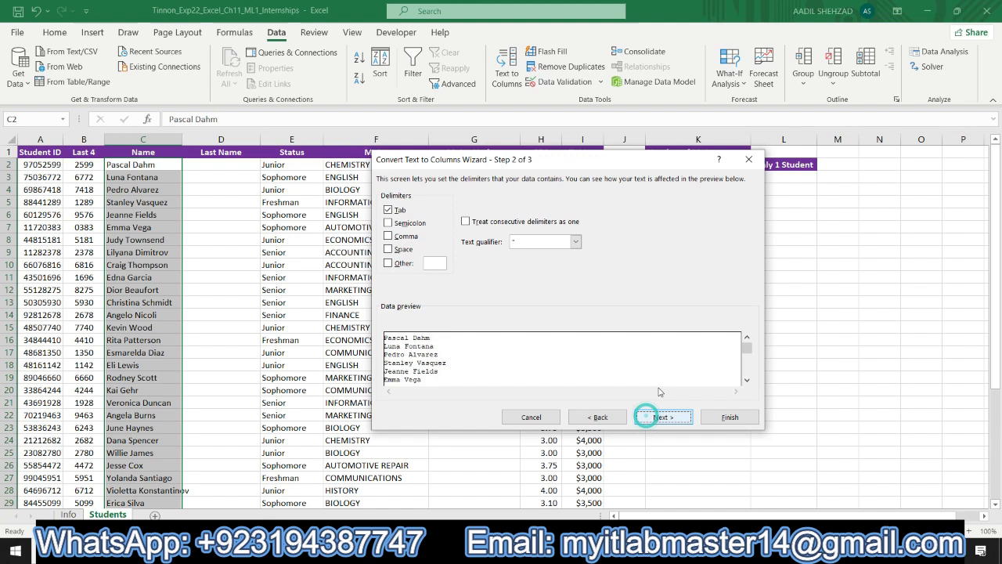
click(387, 250)
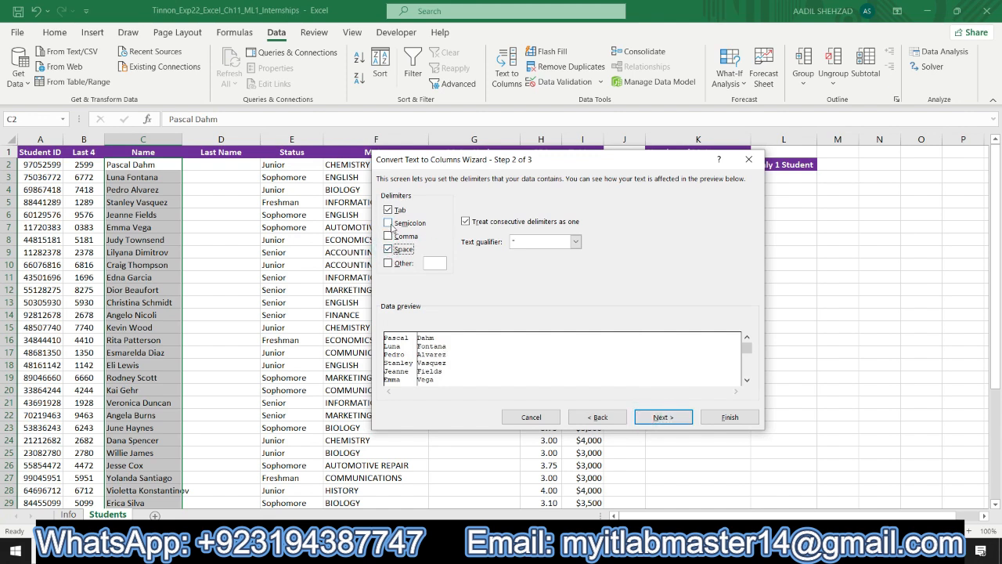
click(388, 209)
click(667, 418)
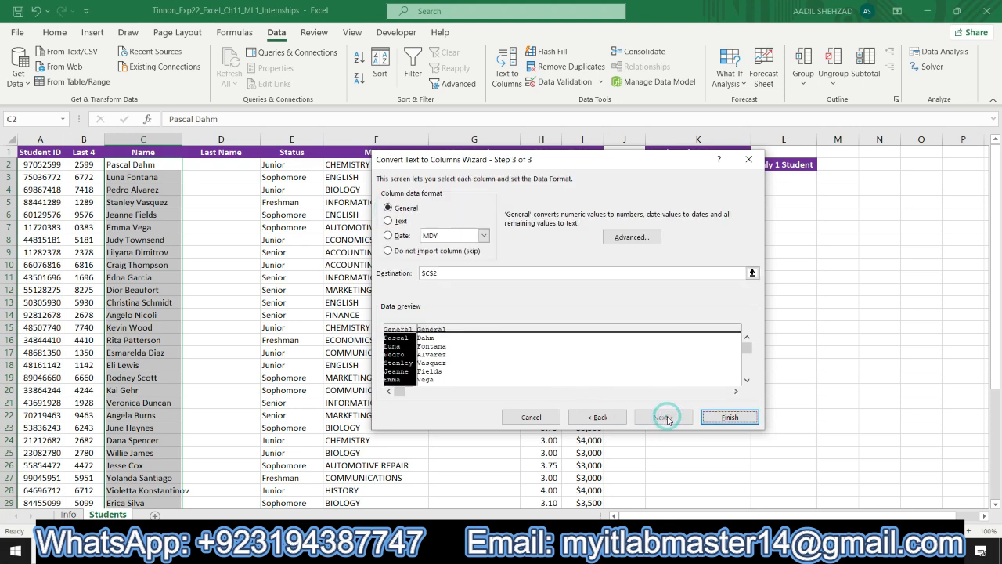
click(729, 417)
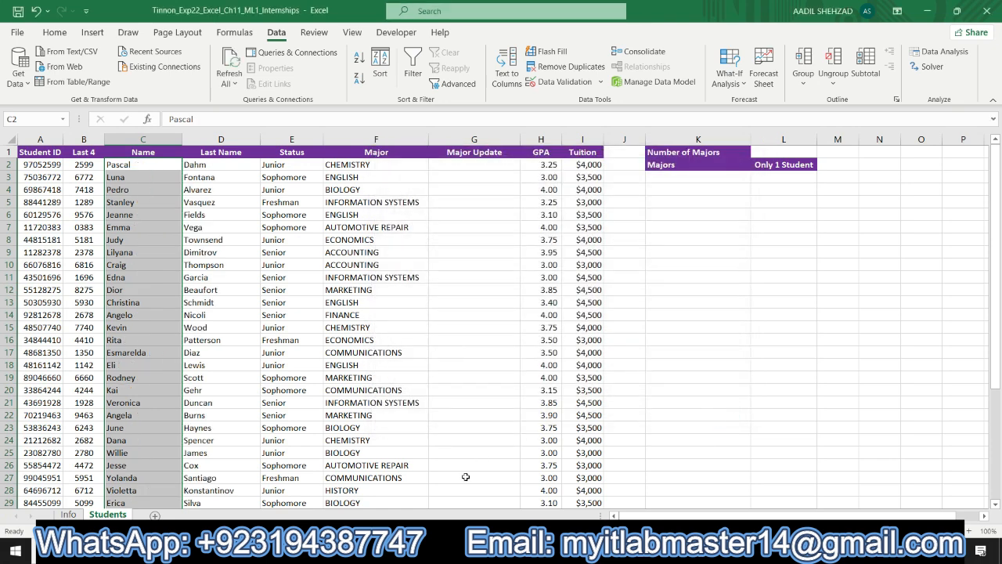
- Highlight the step 4 instructions cell in turquoise in the instructions document
click(392, 550)
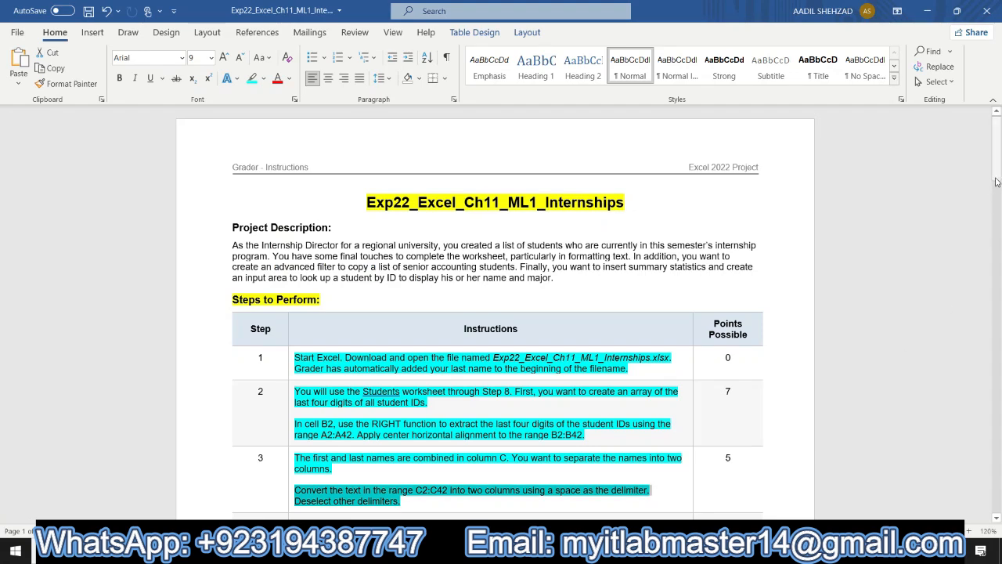
drag(997, 181, 998, 228)
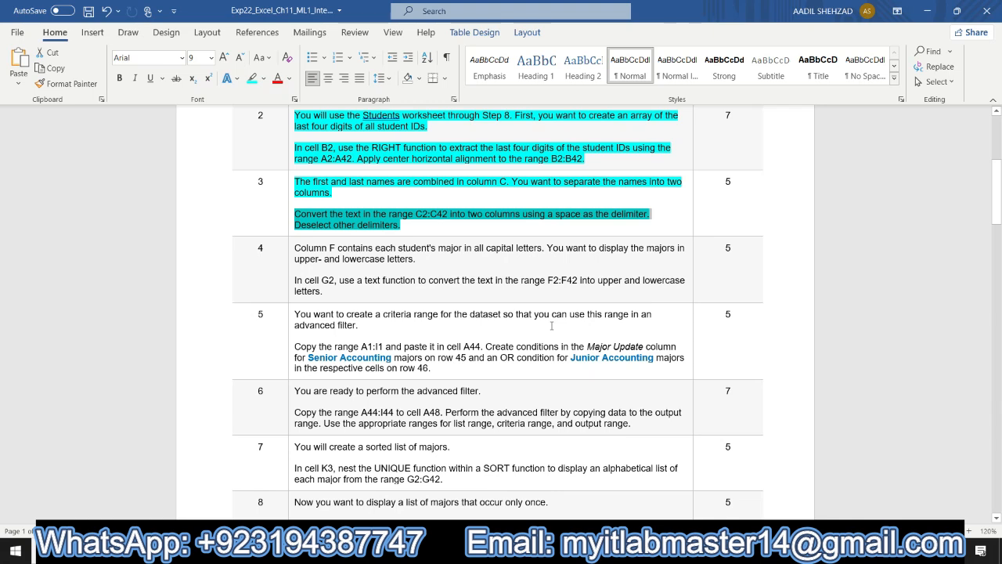
click(290, 253)
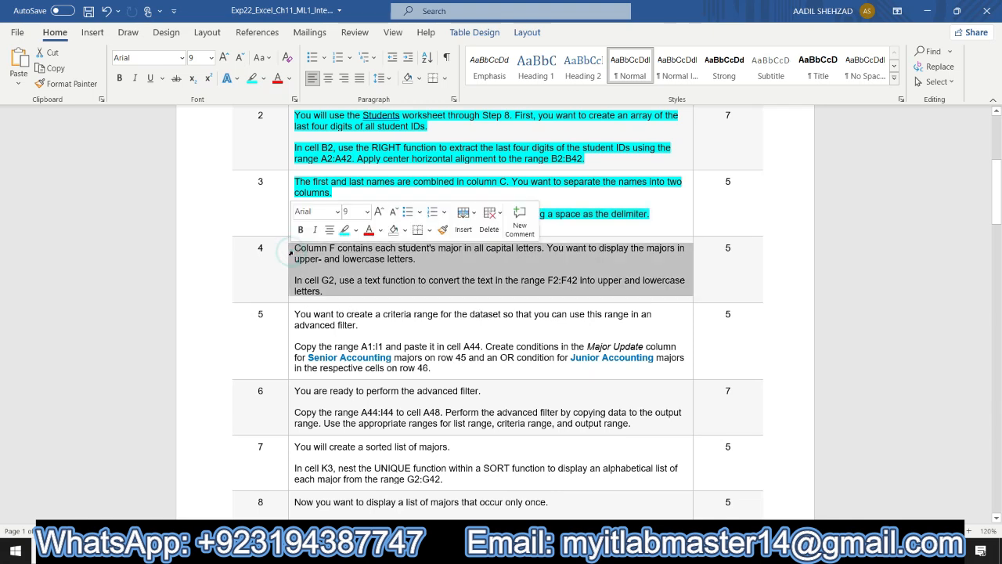
click(346, 231)
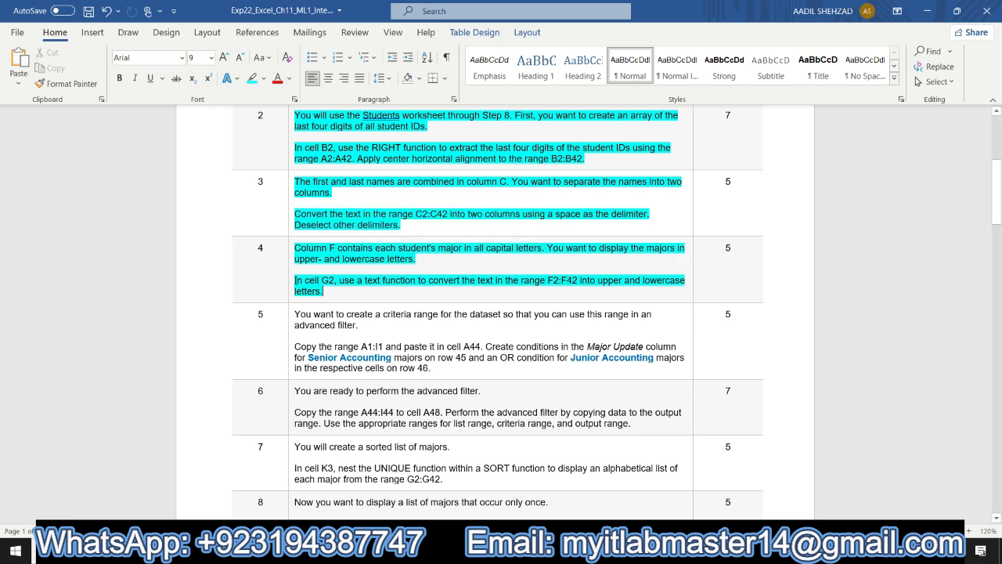
drag(295, 279, 325, 290)
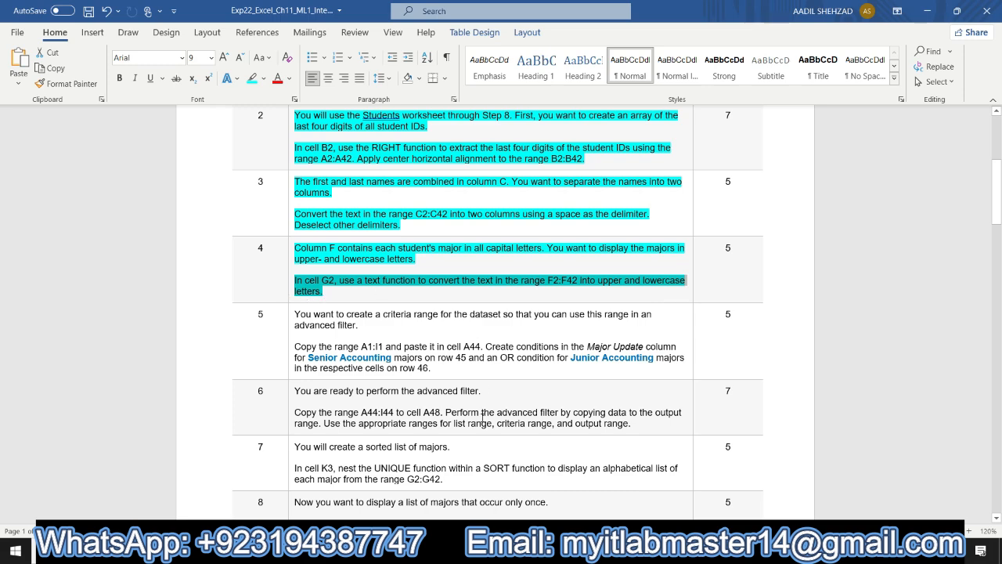
- Enter a PROPER formula in cell G2 that converts the range F2:F42 to upper and lowercase
key(alt+Tab)
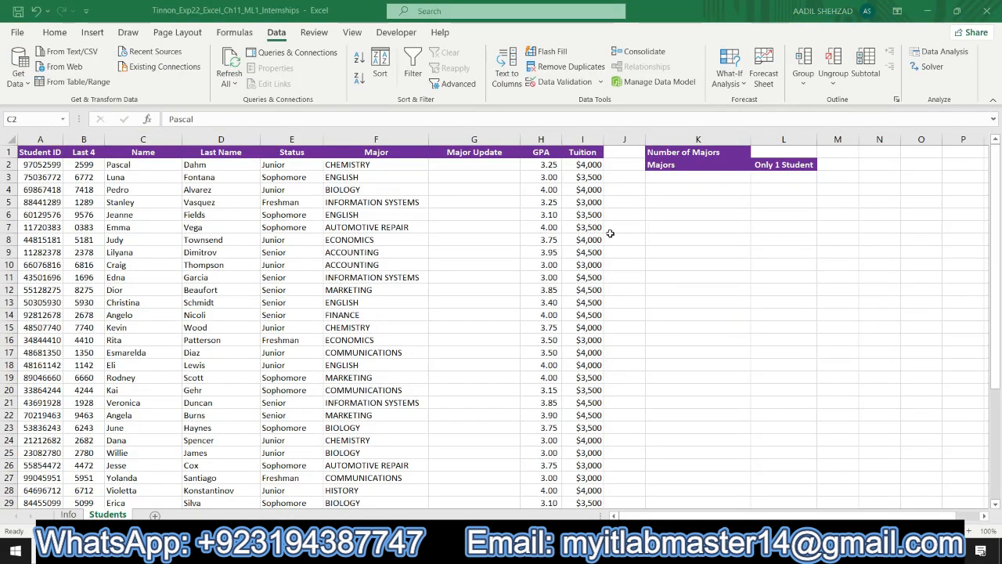
click(435, 166)
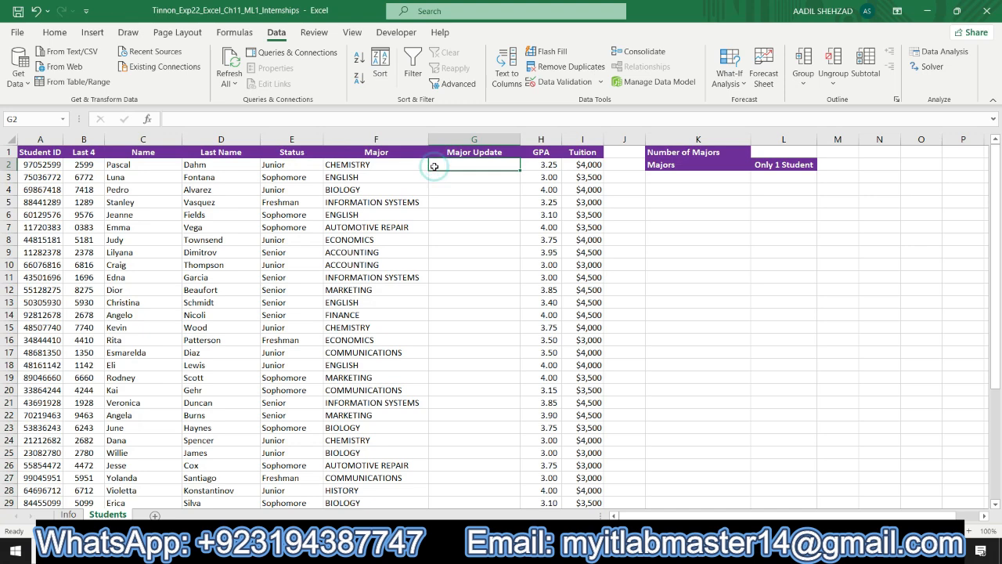
text(=pr)
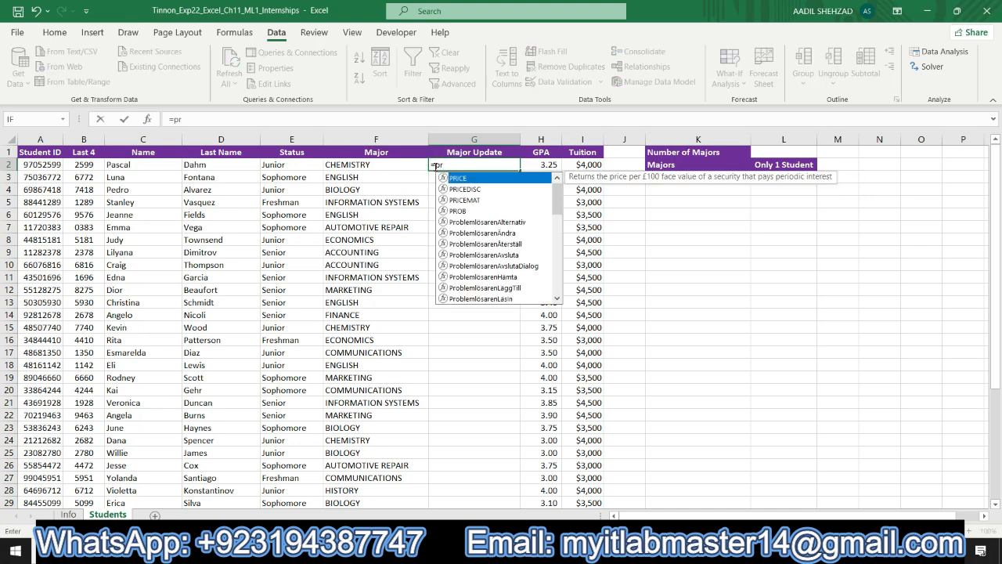
text(op)
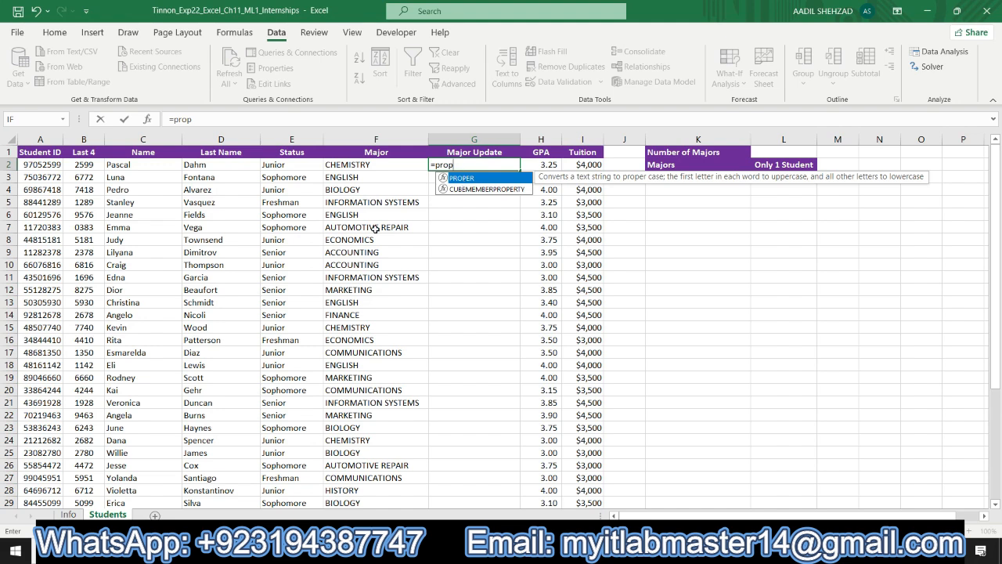
double_click(452, 179)
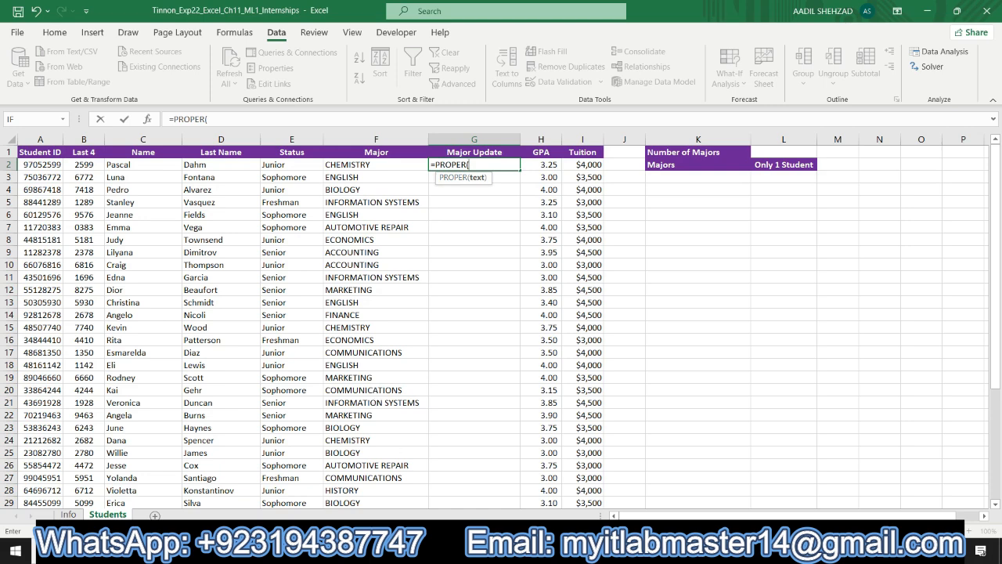
key(alt+Tab)
drag(352, 171, 365, 465)
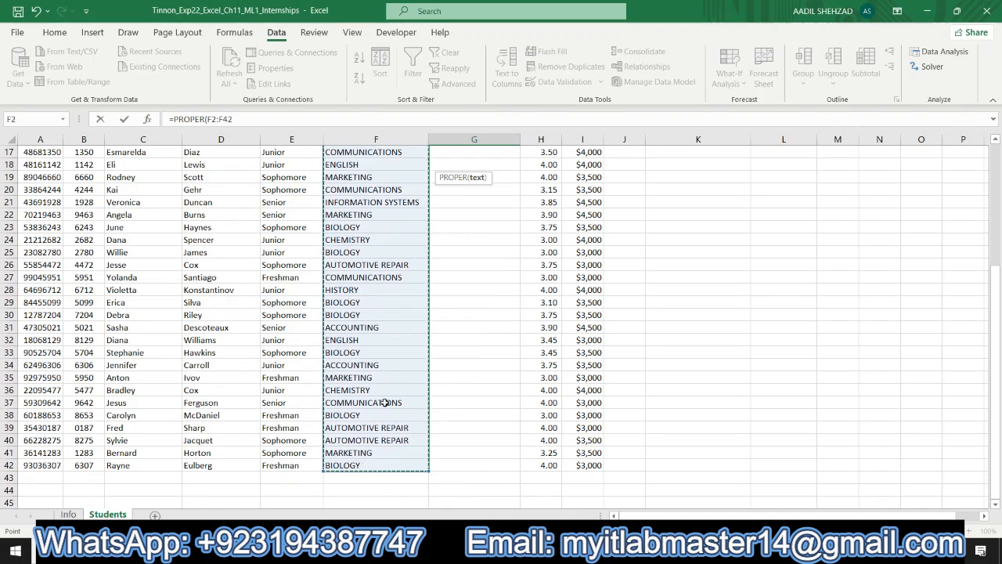
click(124, 119)
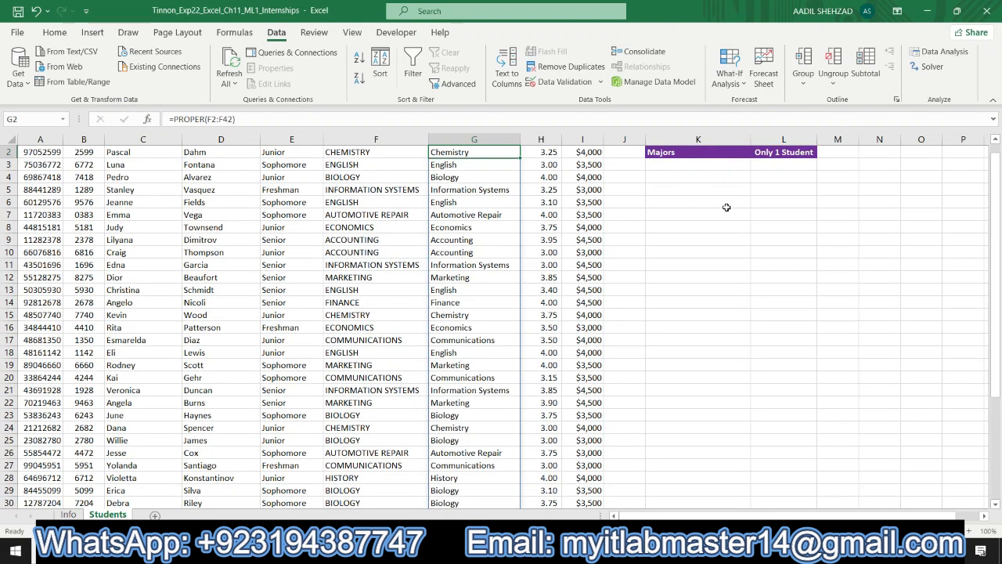
drag(998, 192, 998, 177)
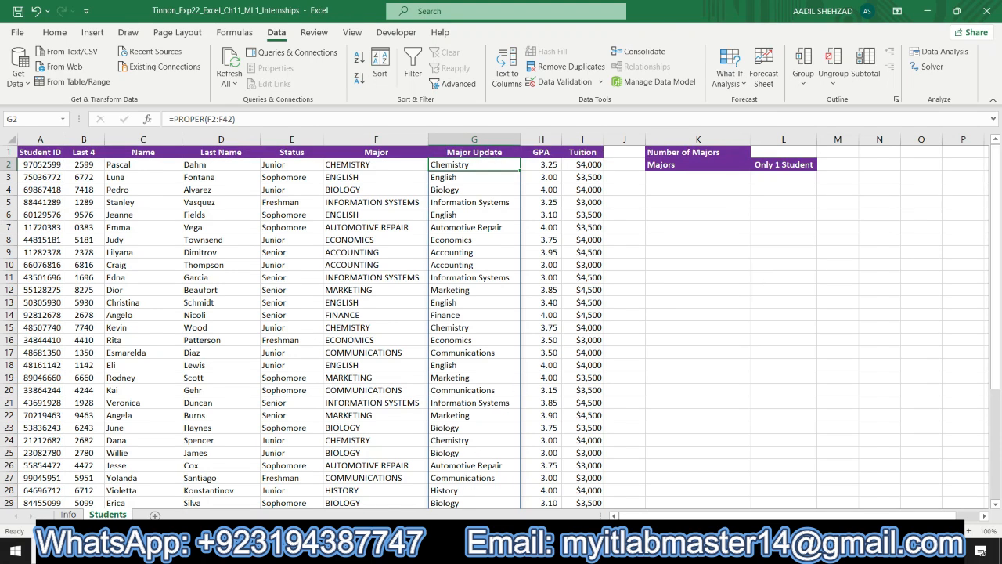
- Highlight the step 5 instructions cell in turquoise and select its copy-and-paste instruction
key(alt+Tab)
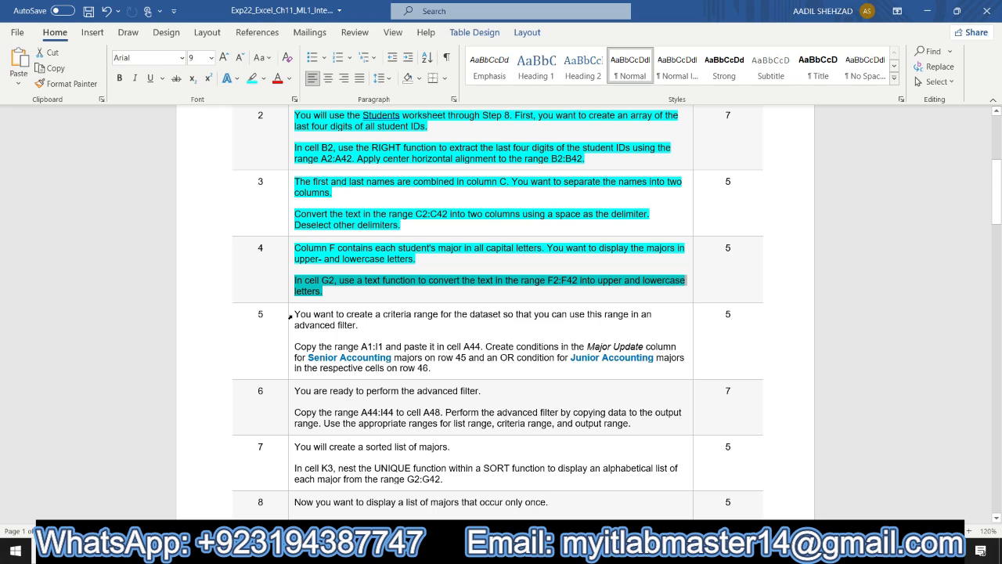
click(290, 316)
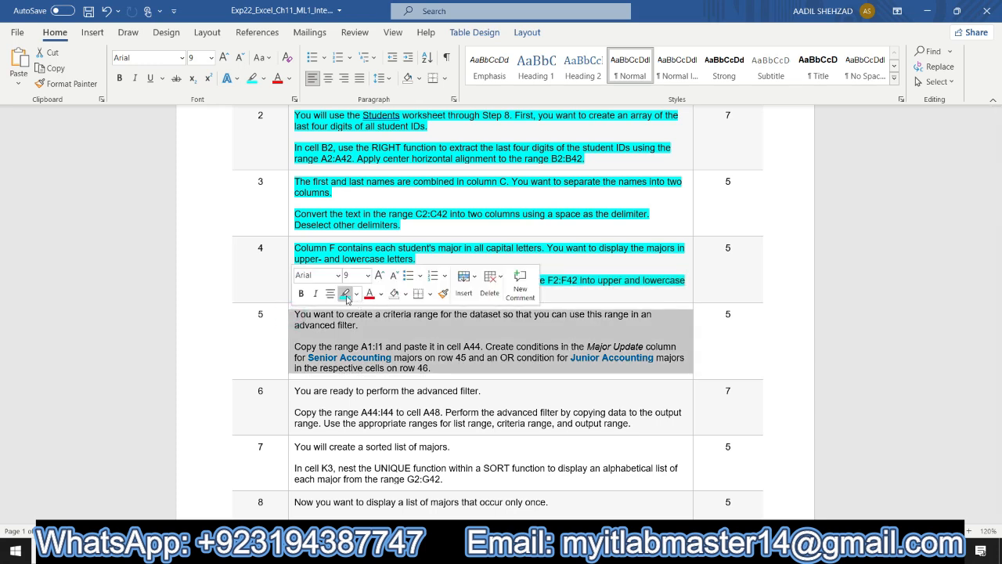
click(345, 294)
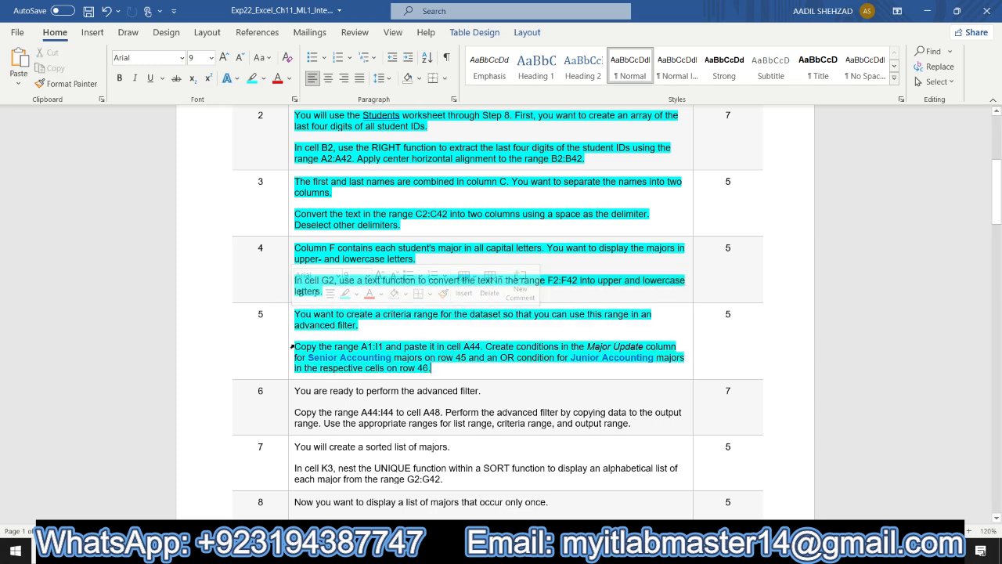
drag(296, 346, 480, 346)
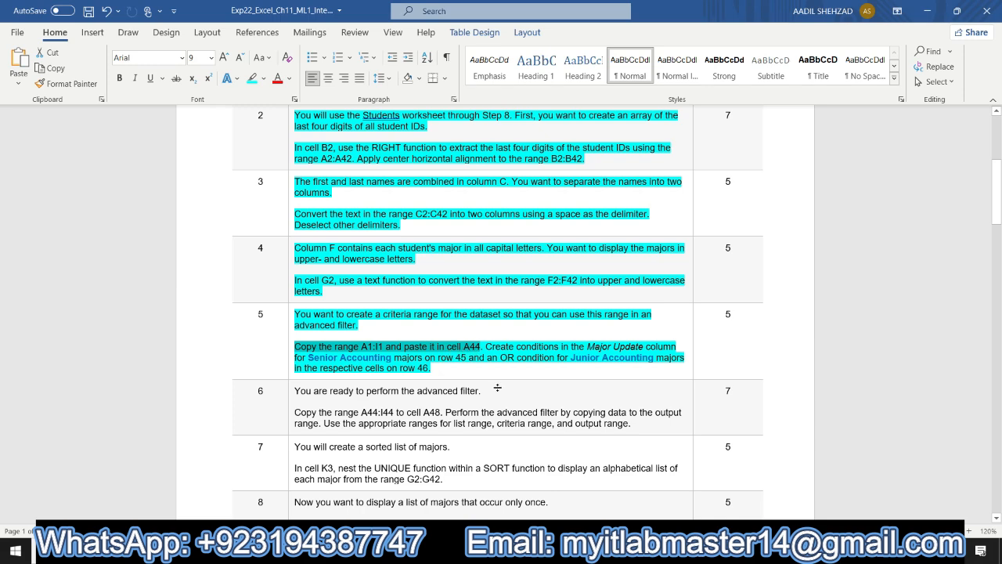
- Copy the header range A1:I1 and paste it into cell A44 on the Students worksheet
key(alt+Tab)
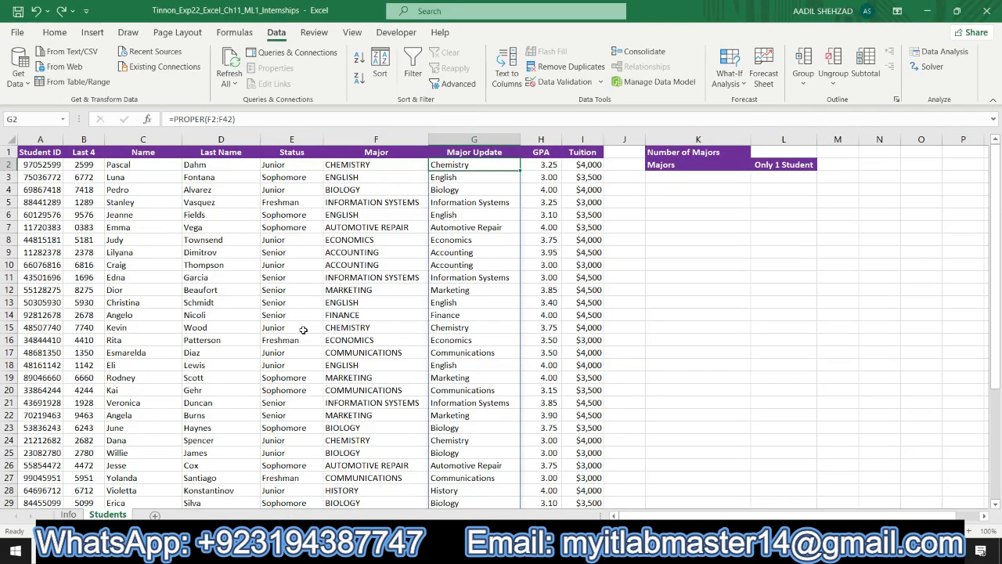
drag(23, 152, 564, 145)
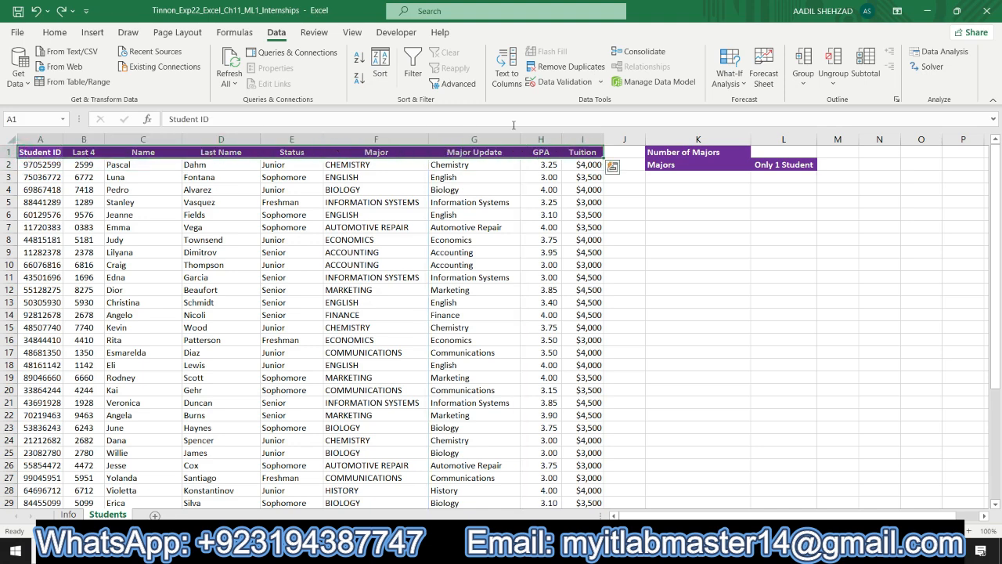
click(56, 32)
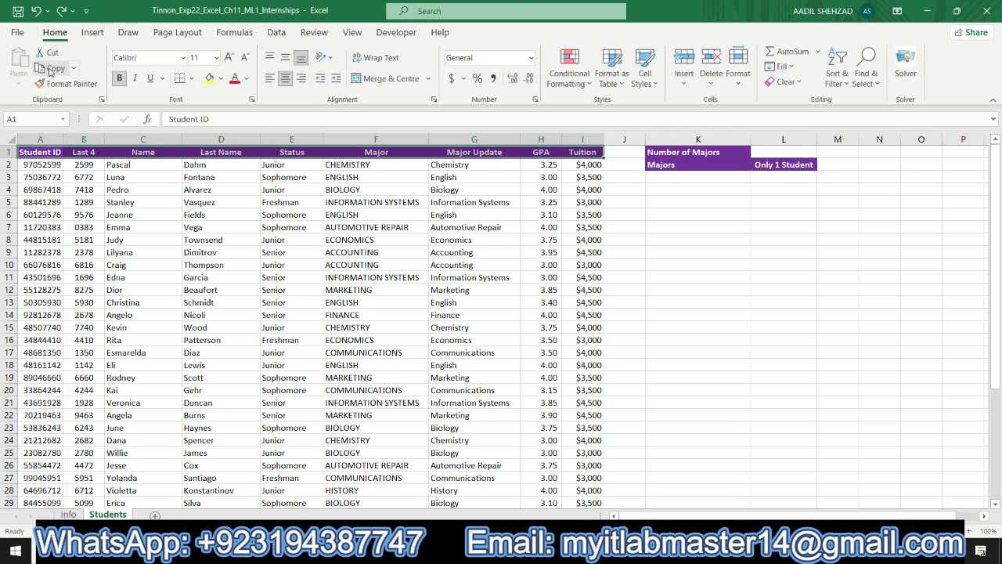
click(51, 68)
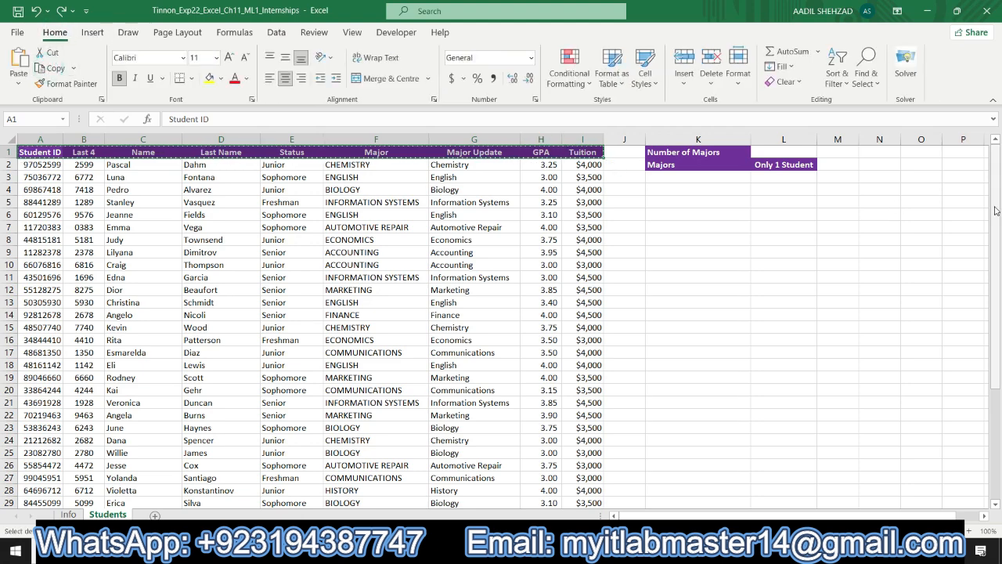
drag(996, 211, 1001, 414)
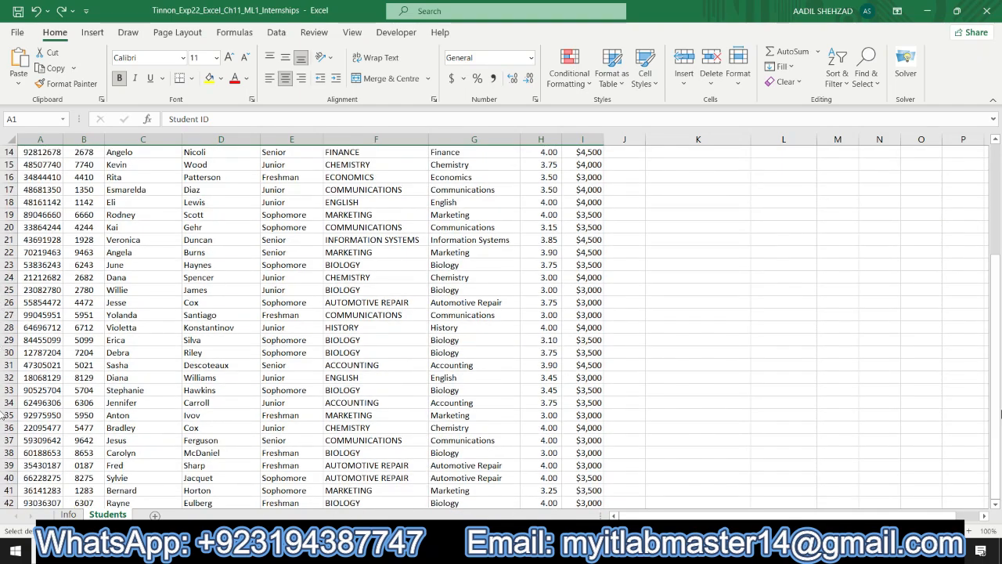
click(996, 506)
click(995, 507)
click(996, 507)
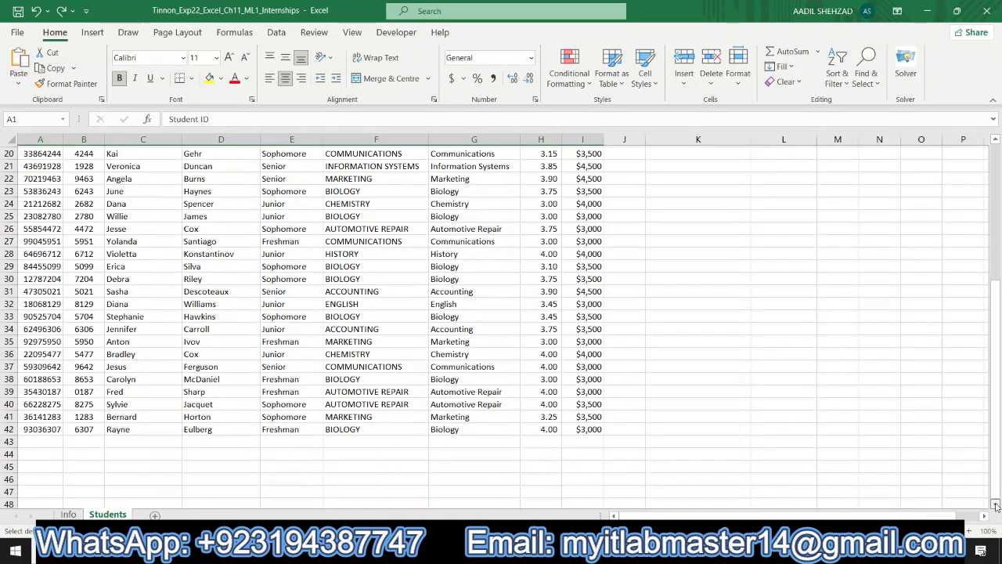
click(996, 506)
click(995, 506)
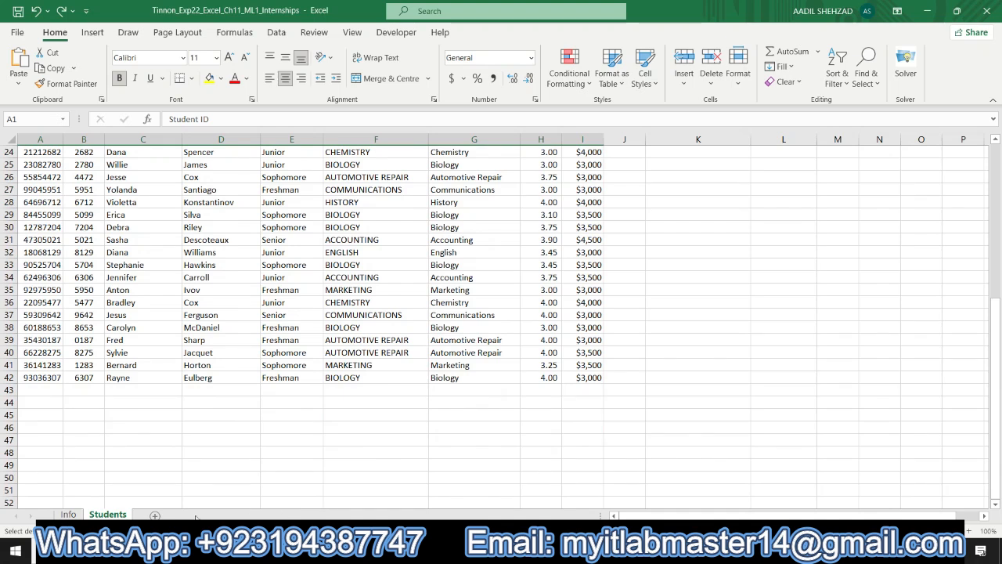
click(51, 404)
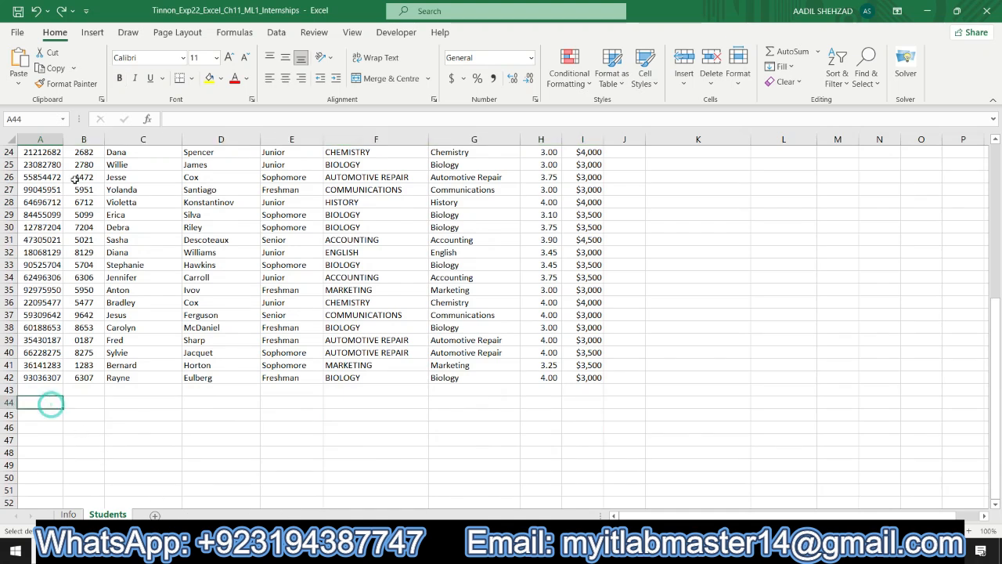
click(19, 70)
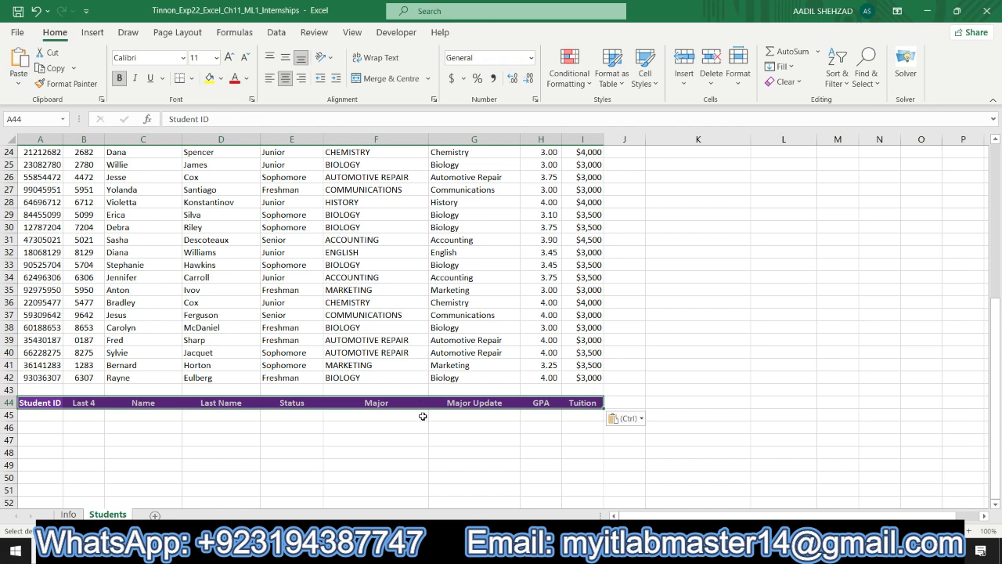
- Enter the Senior Accounting criterion on row 45: Senior under Status in E45 and Accounting under Major Update in G45
key(alt+Tab)
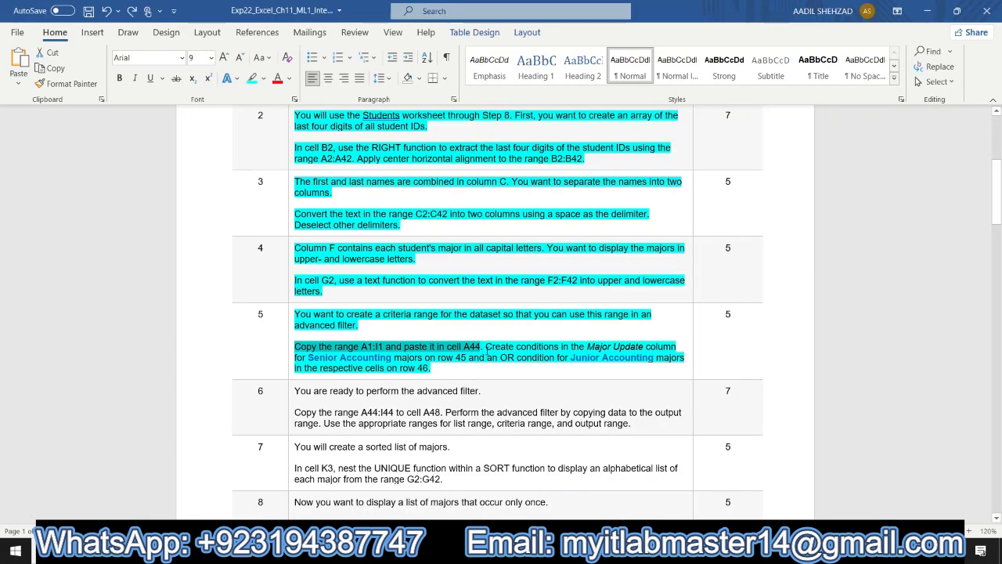
drag(486, 351, 500, 364)
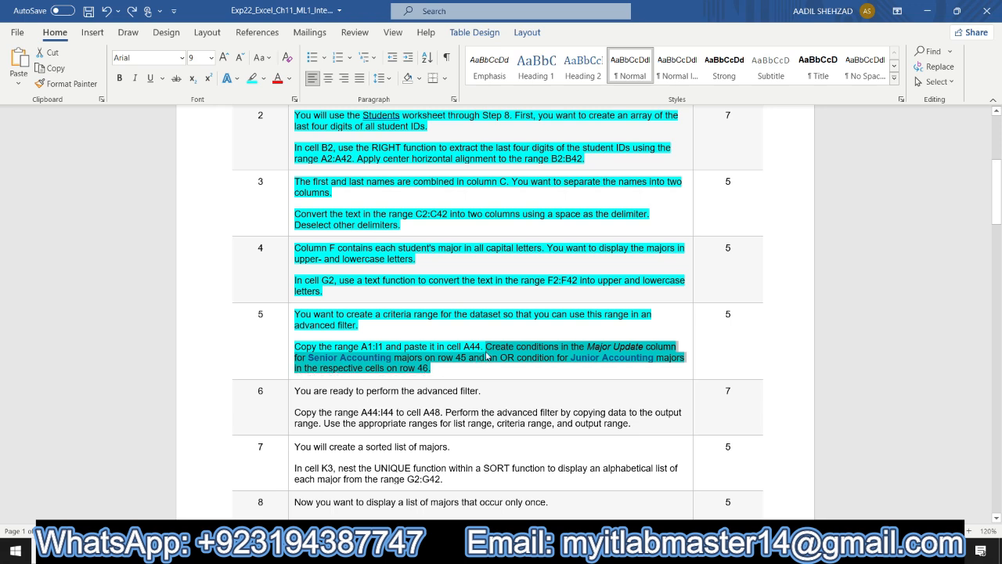
drag(486, 346, 465, 366)
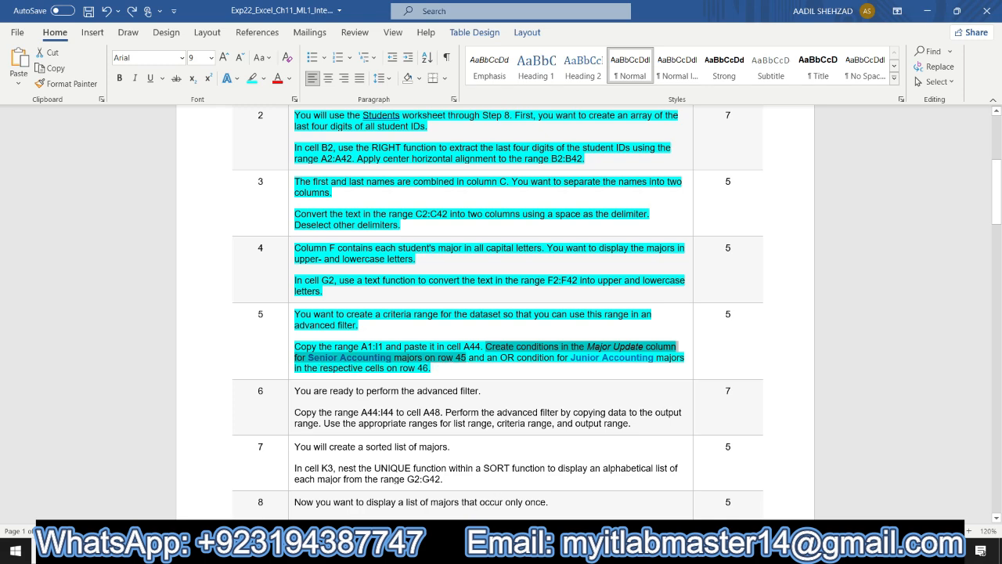
key(alt+Tab)
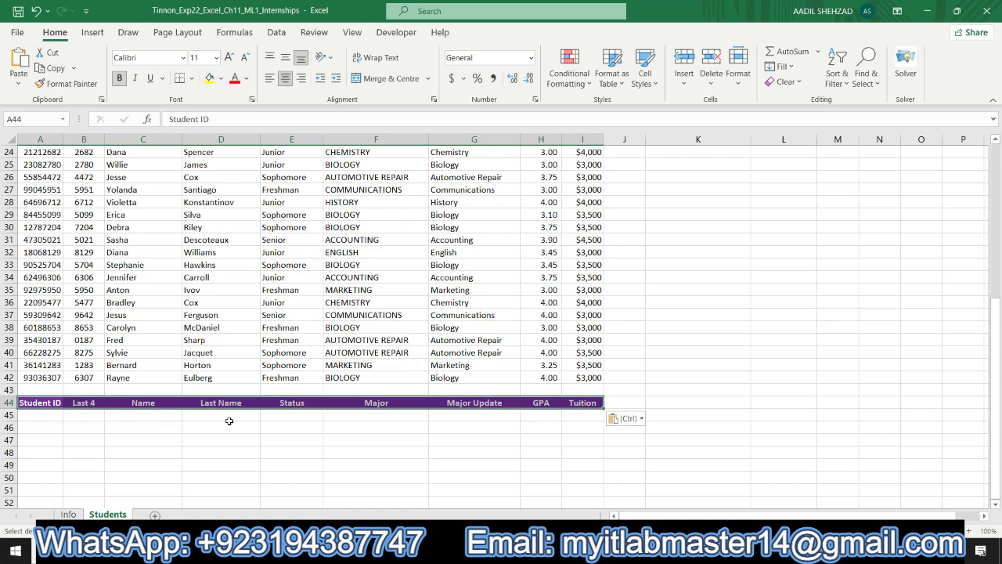
click(292, 416)
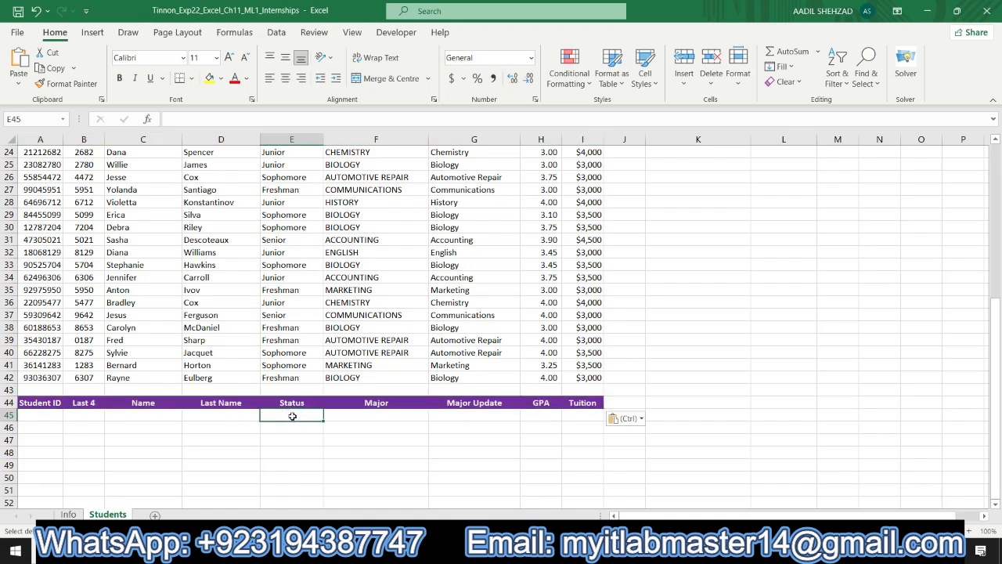
text(Senior)
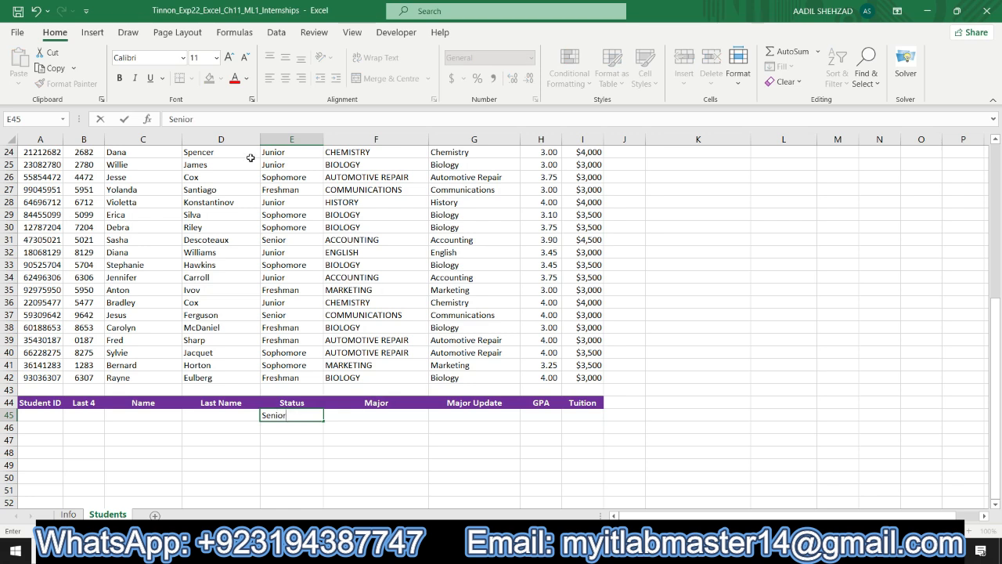
click(125, 119)
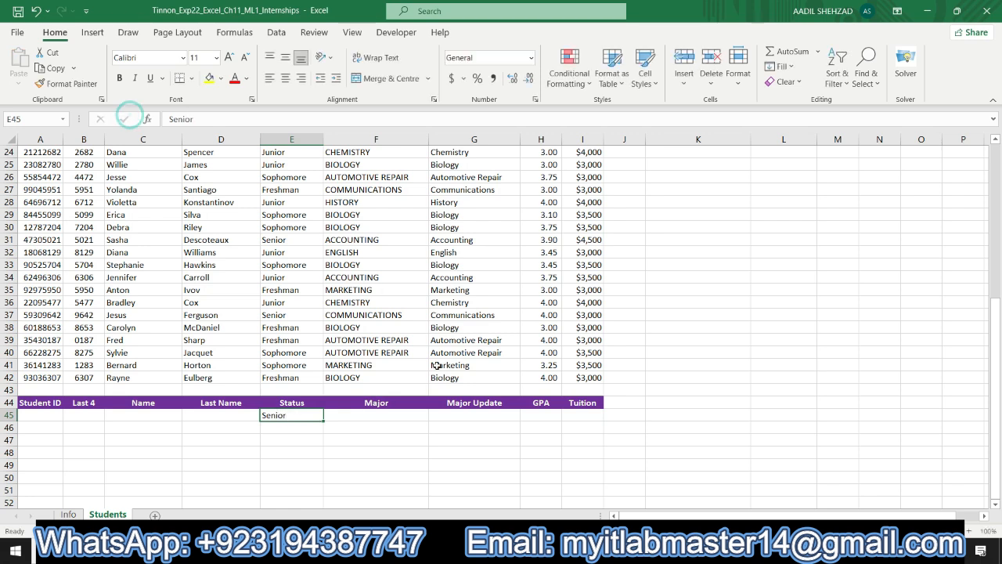
click(452, 414)
text(Accoun)
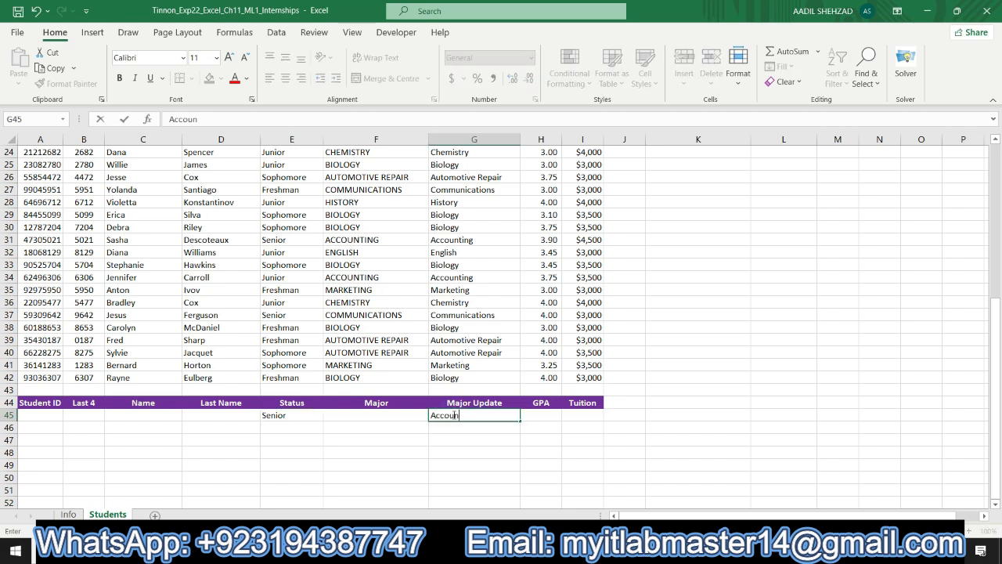
text(ting)
click(123, 119)
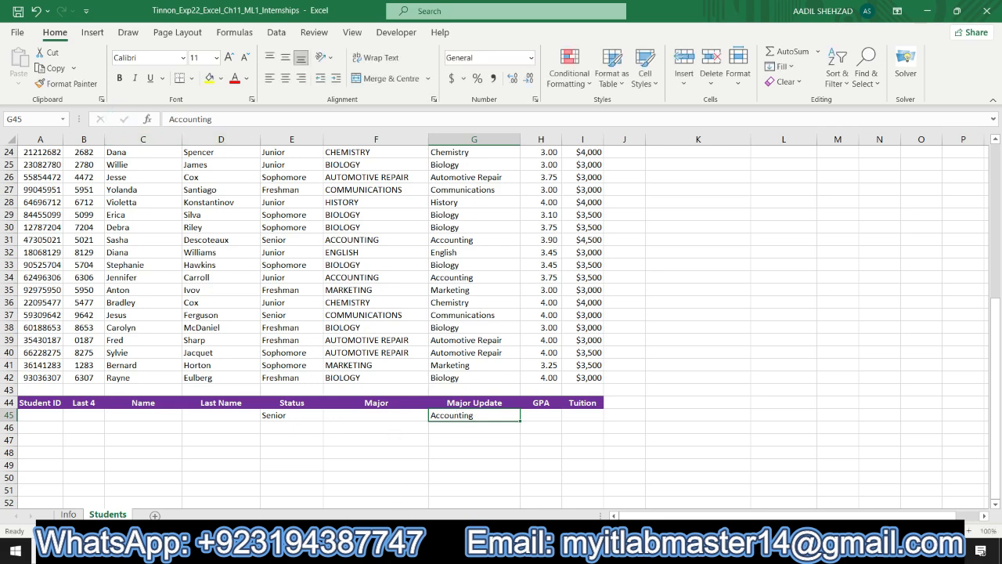
- Add the OR condition on row 46: Junior in E46 and Accounting in G46
key(alt+Tab)
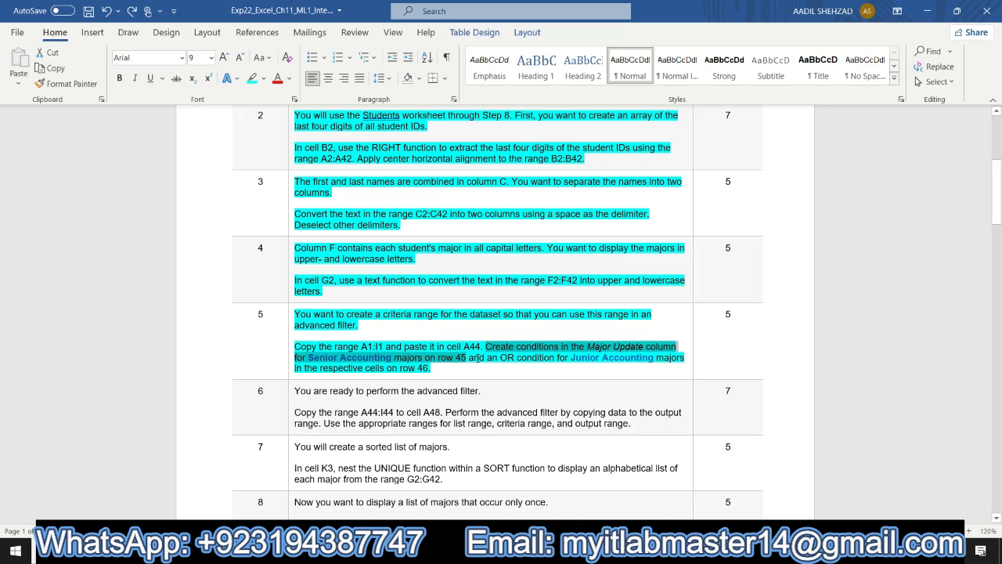
drag(470, 357, 473, 367)
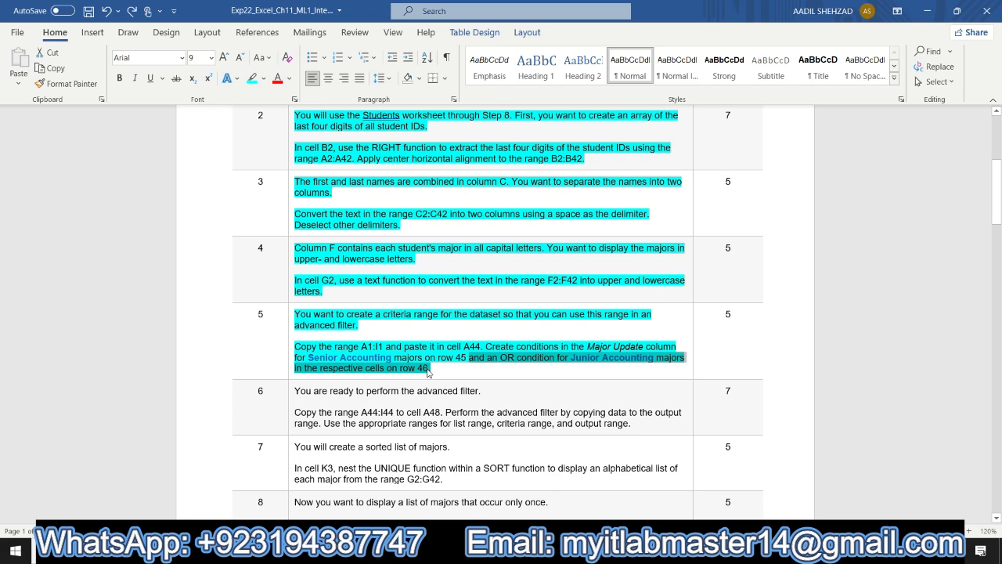
key(alt+Tab)
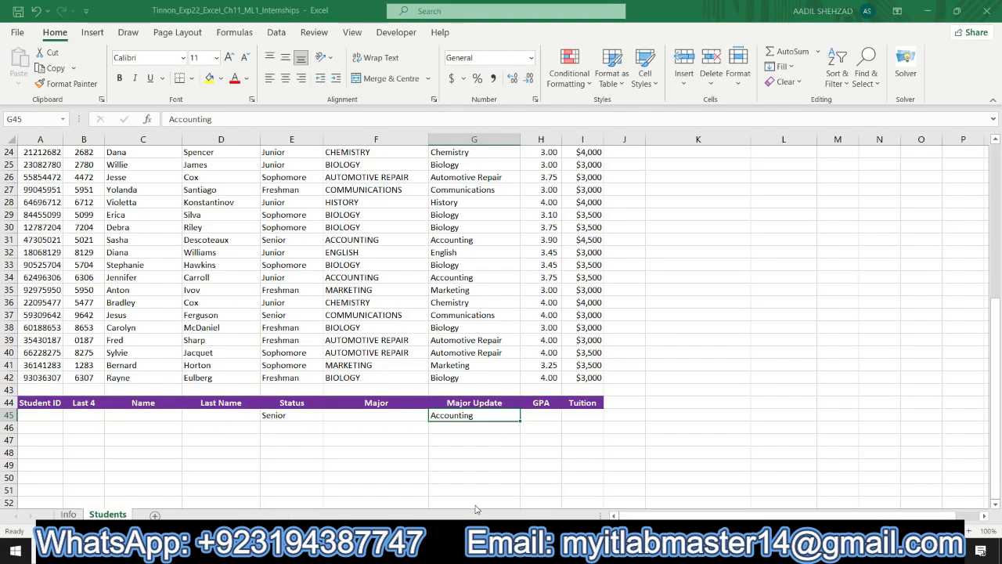
click(289, 424)
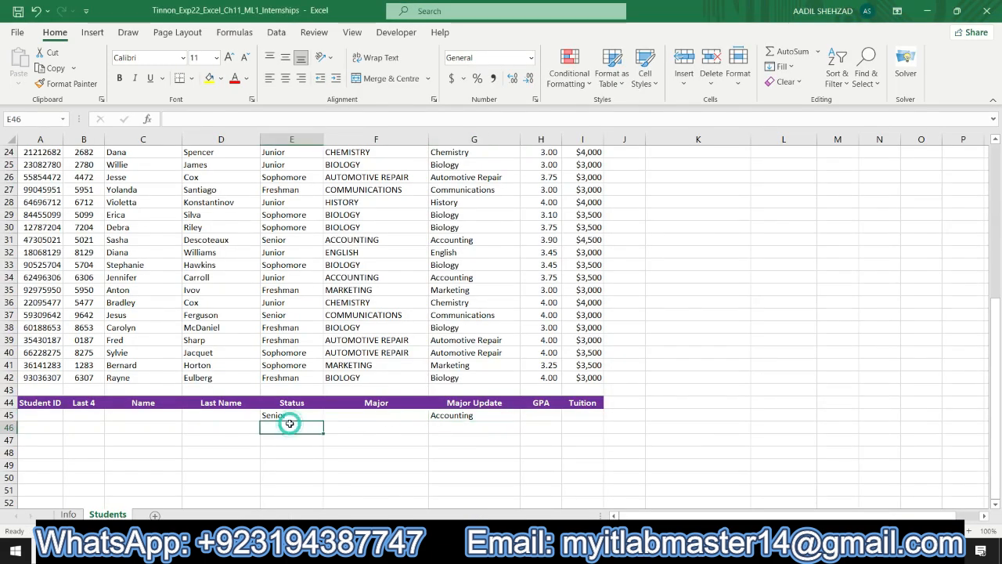
text(Junior)
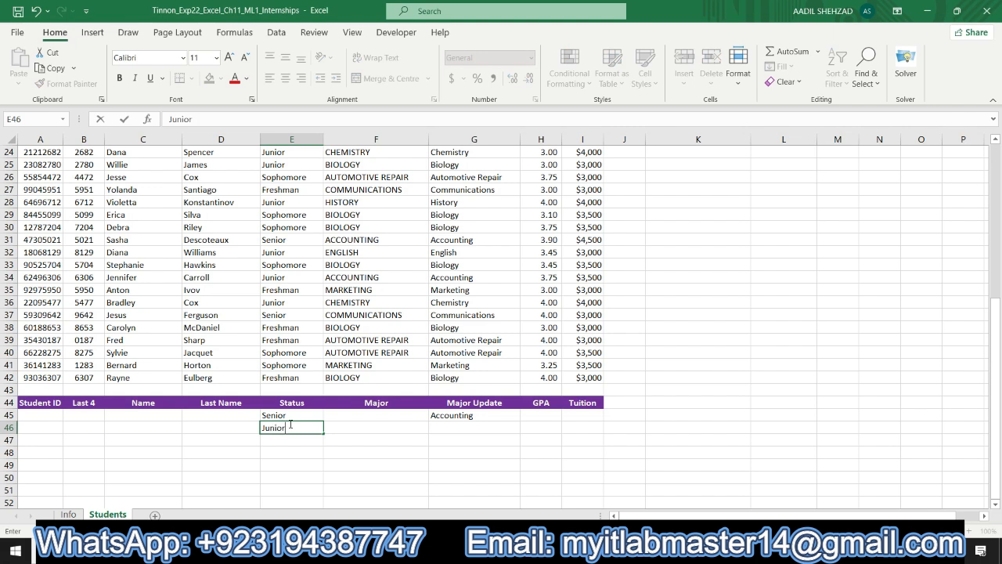
click(126, 118)
click(454, 426)
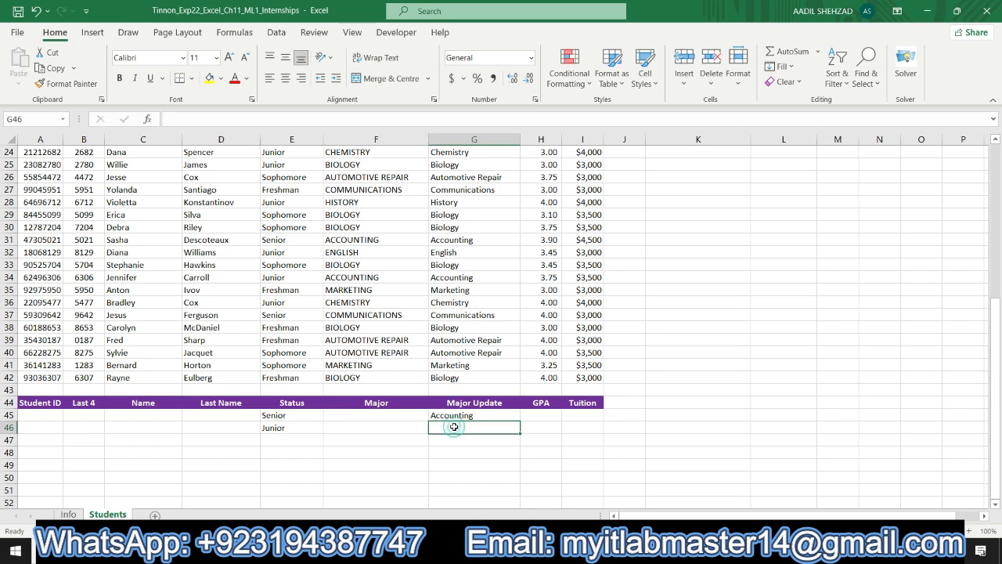
text(Accounting)
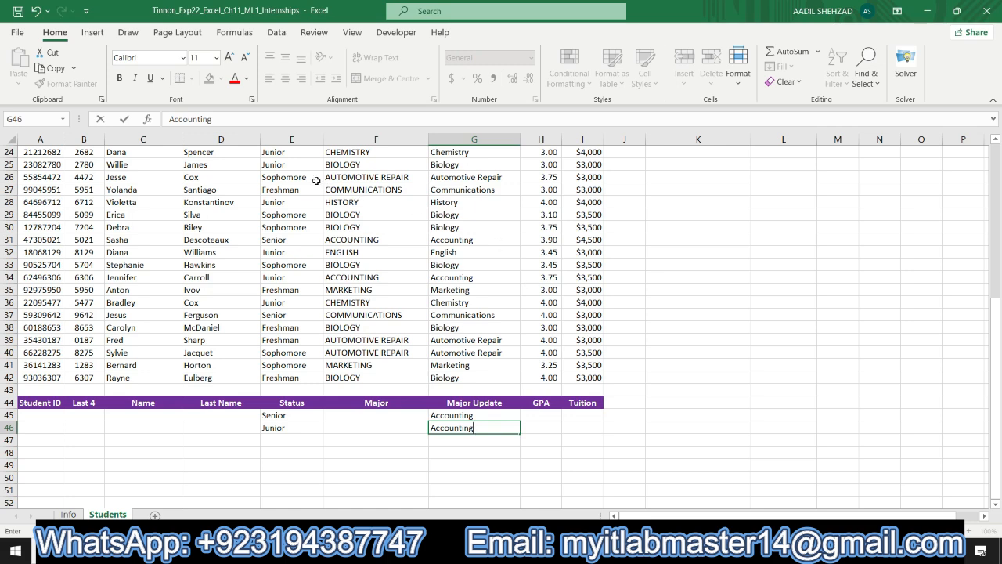
click(126, 119)
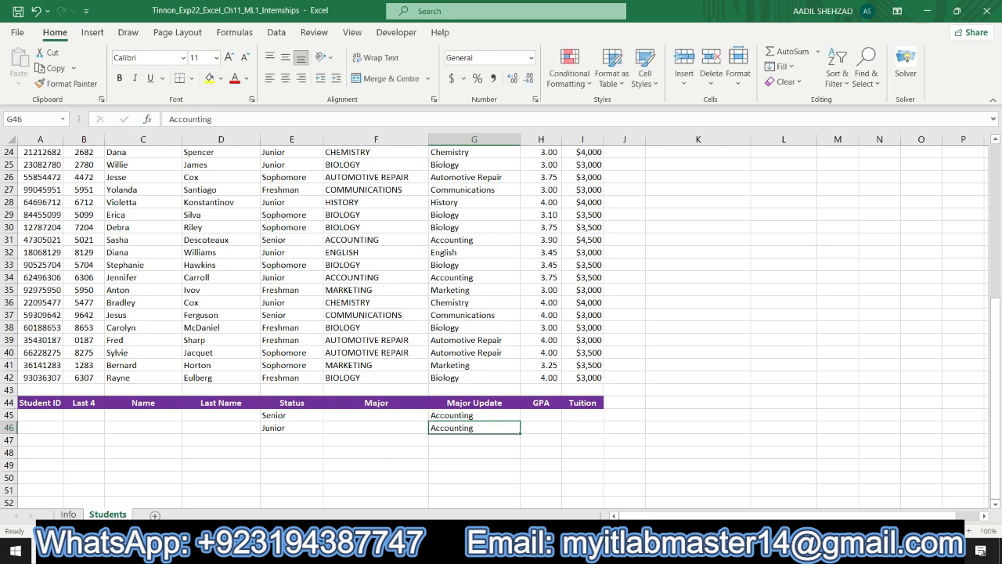
- Highlight the step 6 instructions cell in turquoise in the instructions document and select its copy instruction
key(alt+Tab)
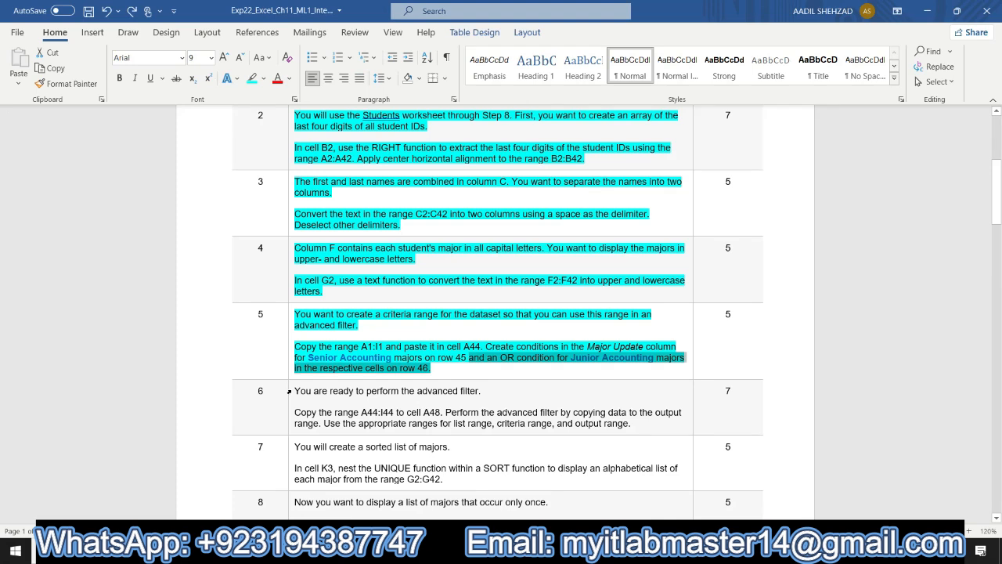
click(288, 392)
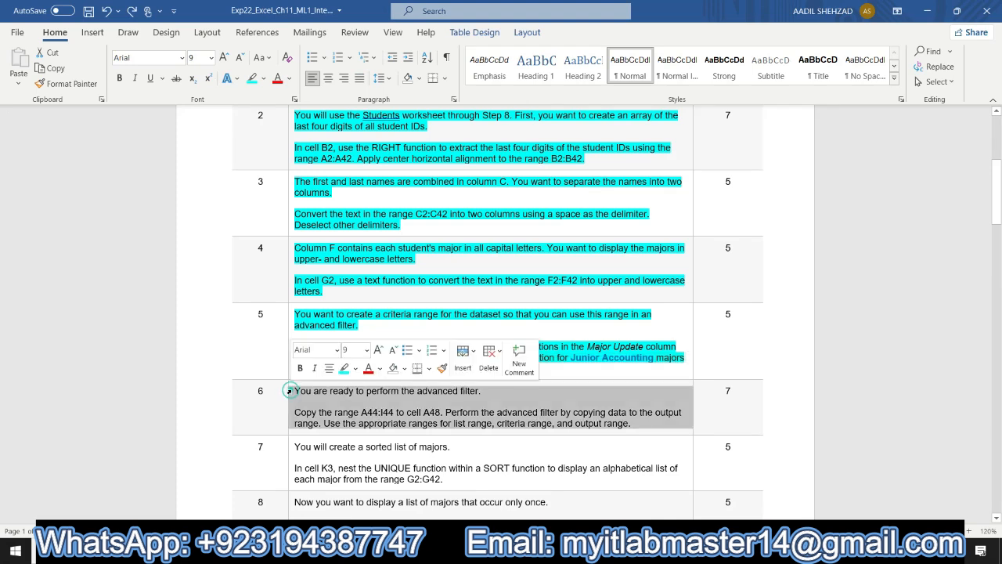
click(343, 368)
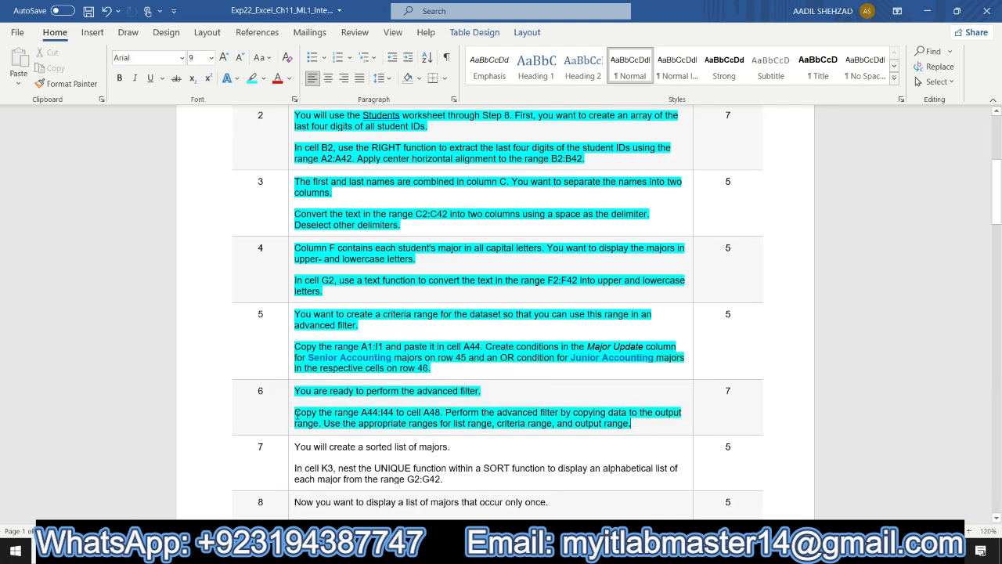
click(300, 414)
drag(317, 414, 441, 415)
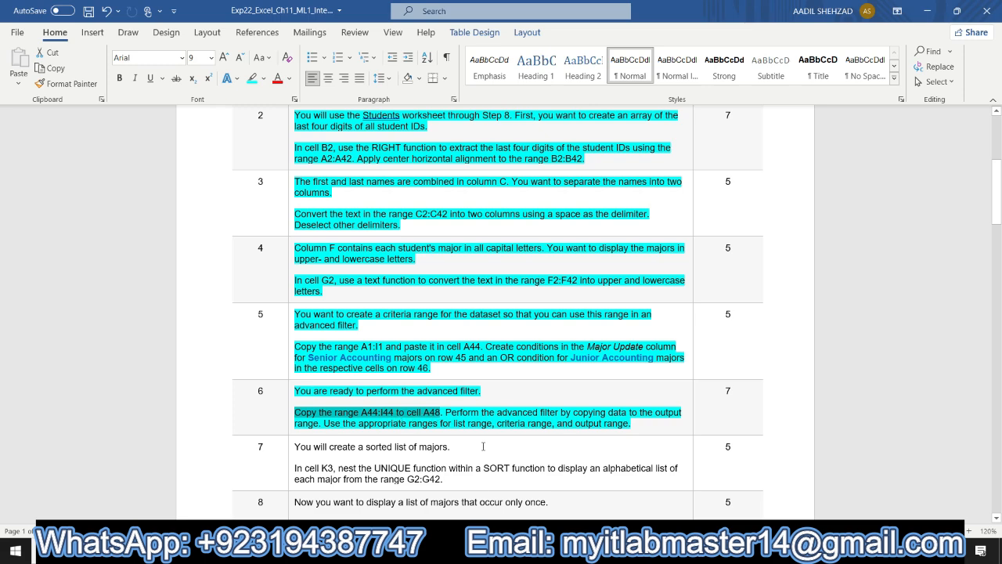
- Copy the criteria header range A44:I44 and paste it into cell A48
key(alt+Tab)
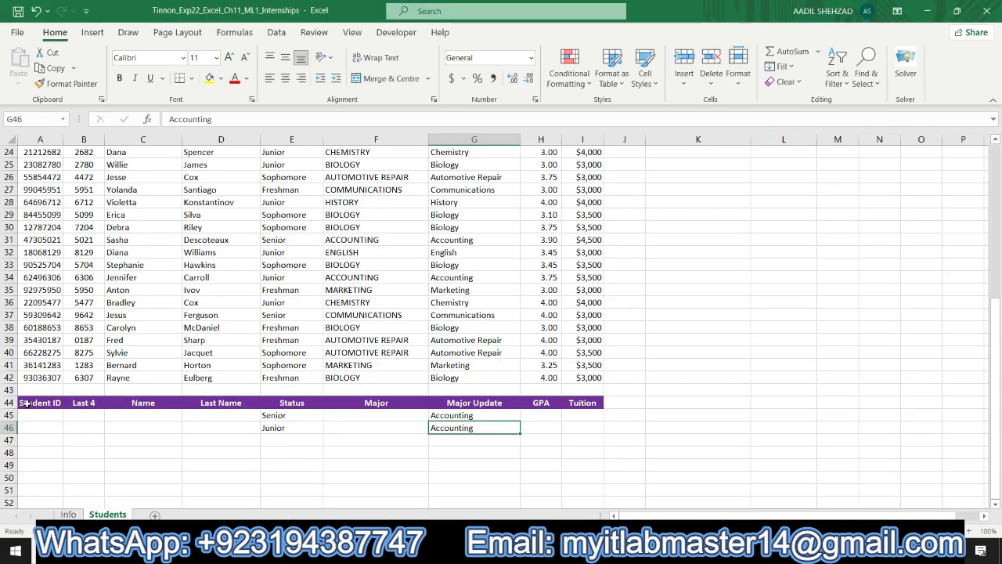
drag(25, 403, 574, 400)
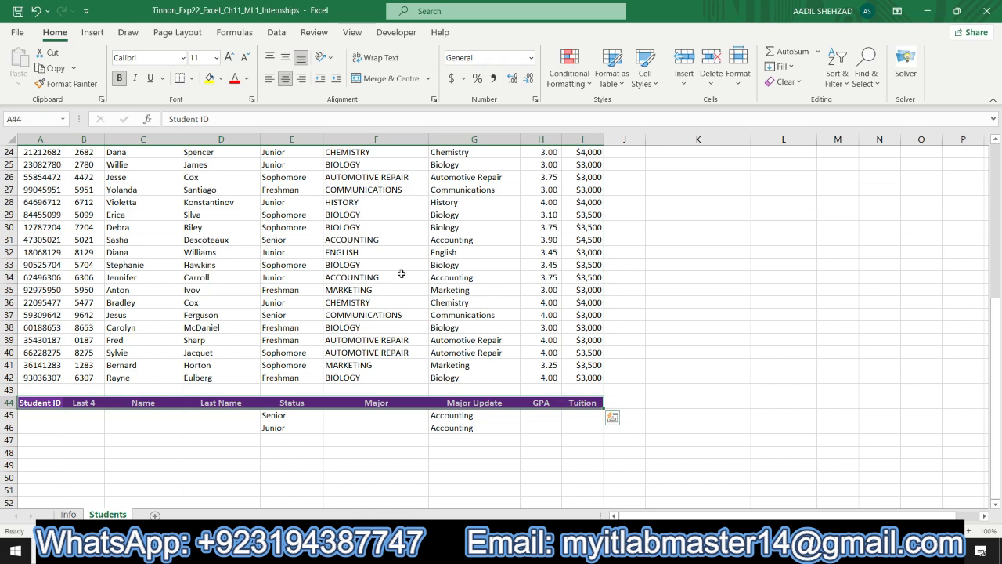
click(58, 69)
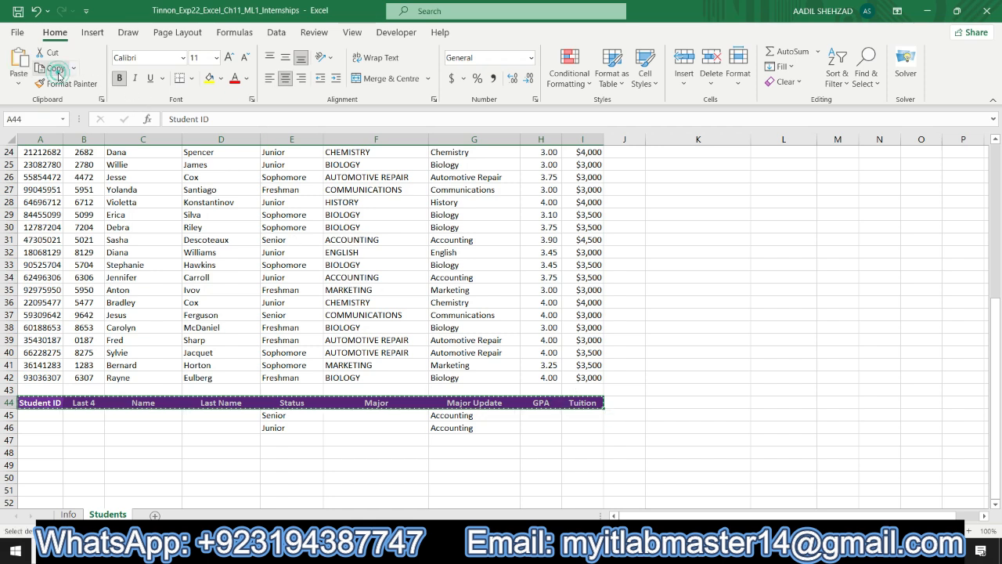
click(42, 452)
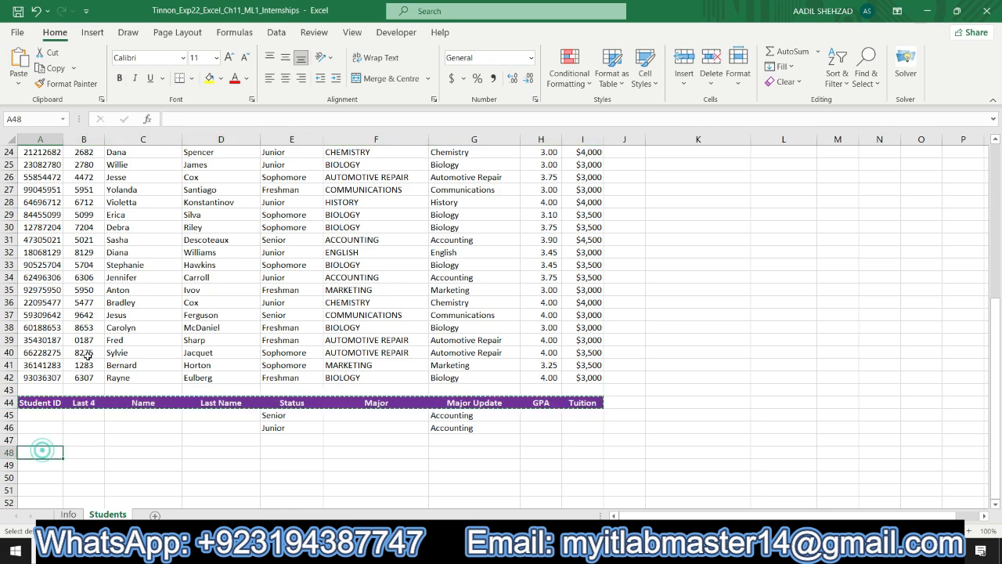
click(19, 59)
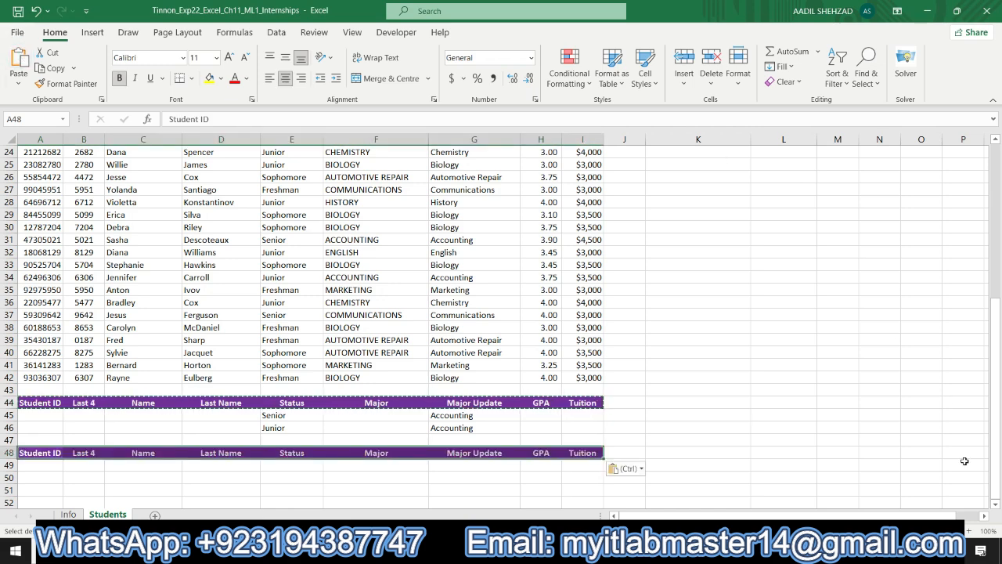
click(995, 506)
click(996, 506)
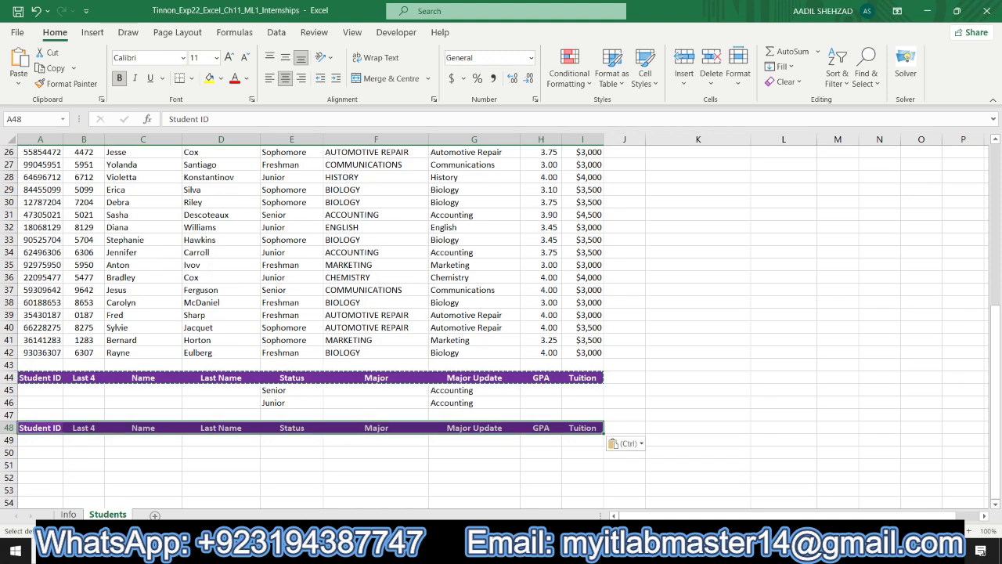
double_click(39, 428)
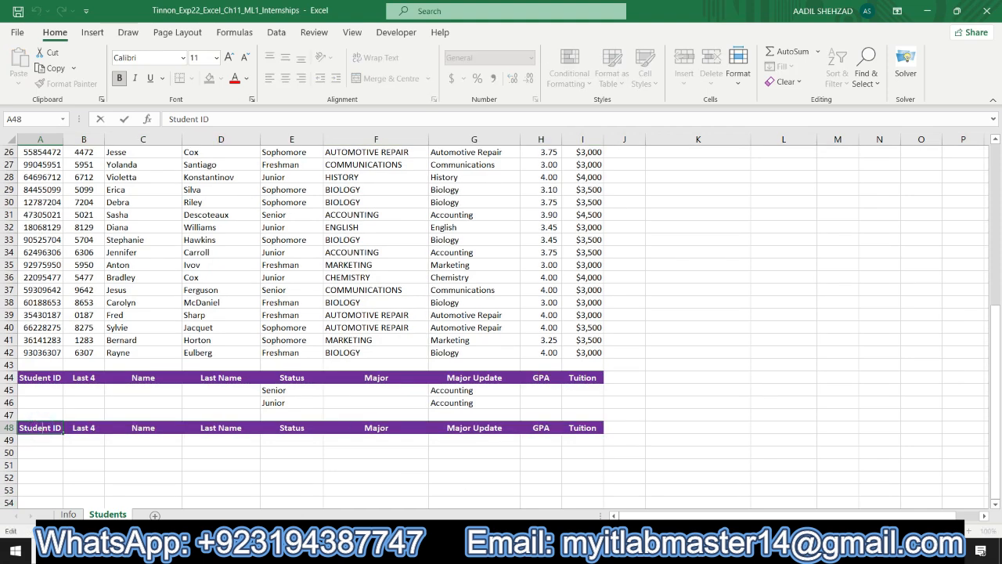
- Switch to the instructions document and select the sentence about performing the advanced filter in step 6
key(alt+Tab)
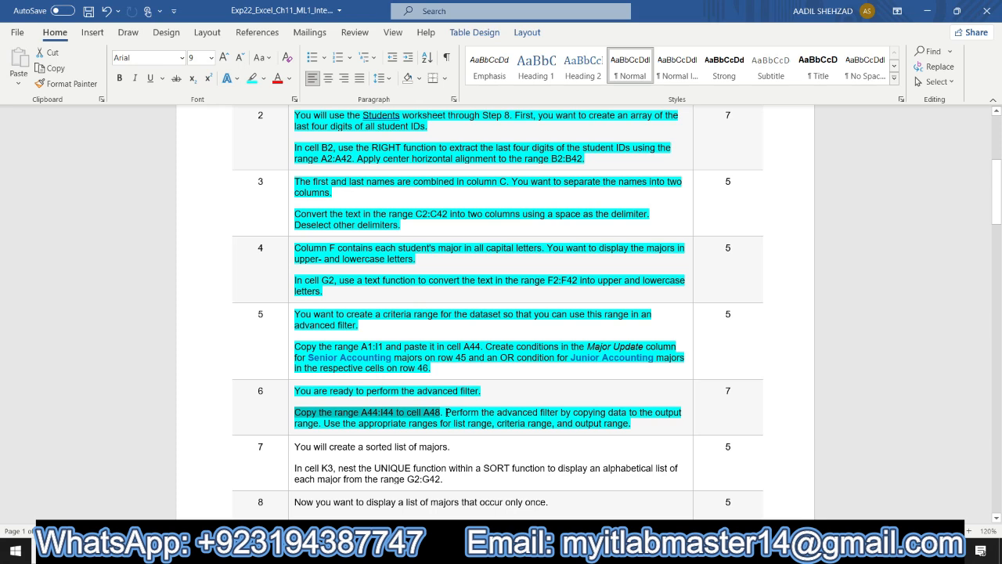
drag(446, 413, 642, 423)
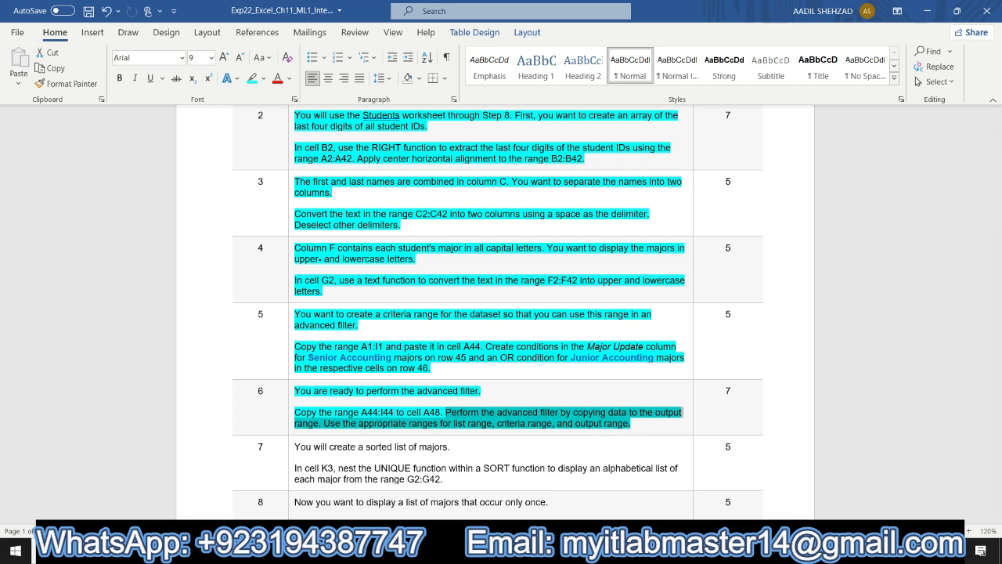
- Return to the workbook and open the Advanced Filter dialog for the student data
key(alt+Tab)
click(303, 301)
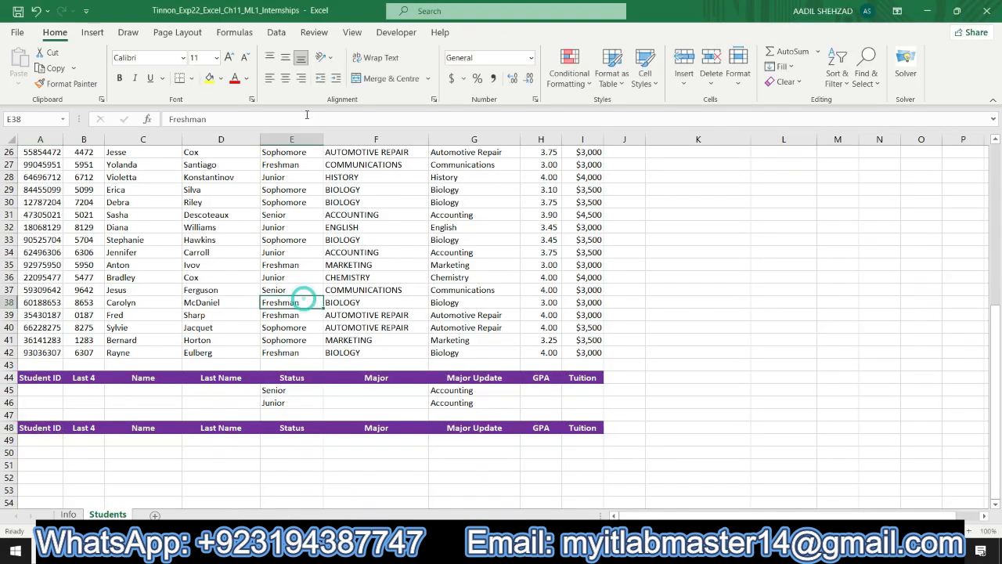
click(275, 33)
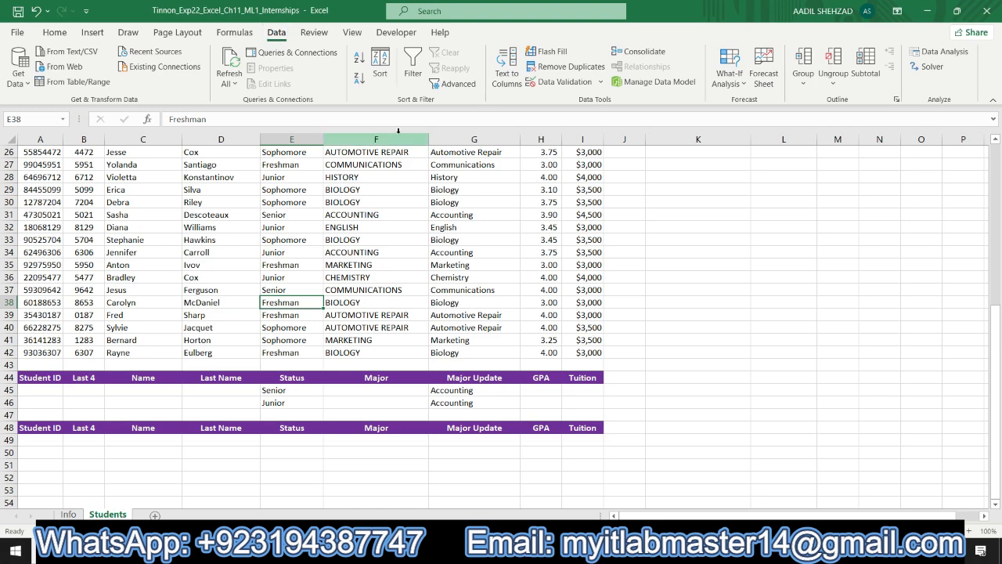
click(457, 84)
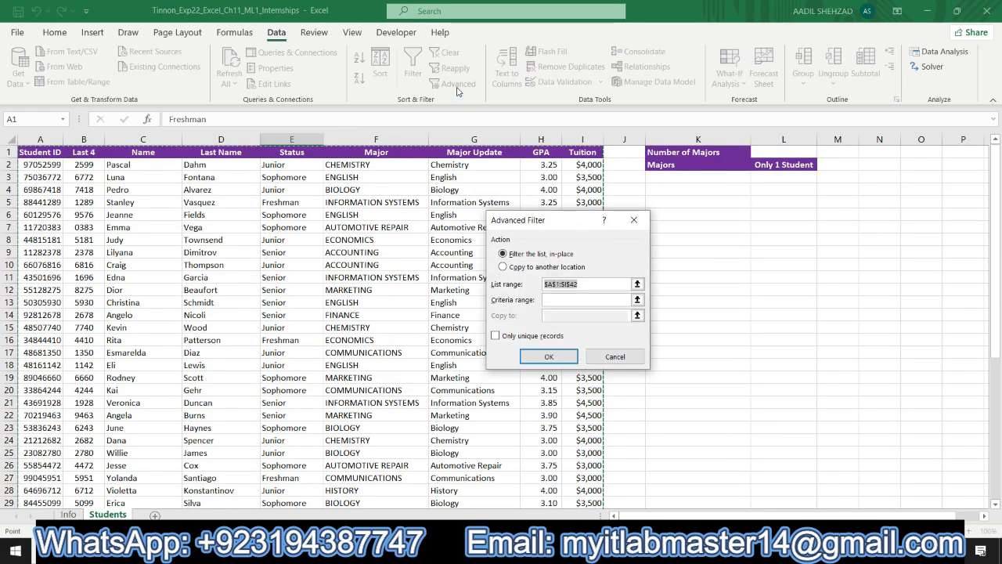
- Set the criteria range to $A$44:$I$46 and begin removing the sheet-name prefix from the reference
click(546, 302)
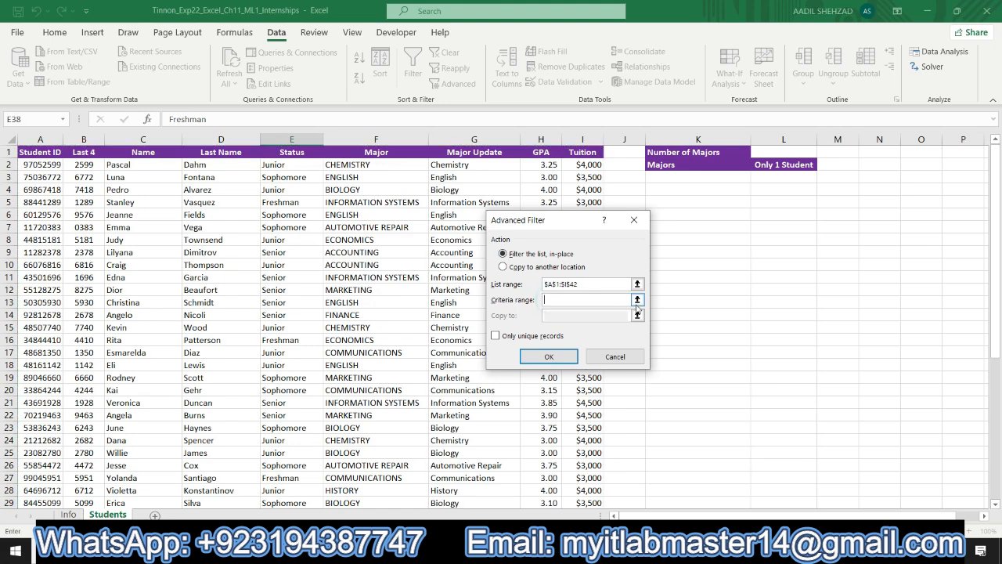
click(637, 302)
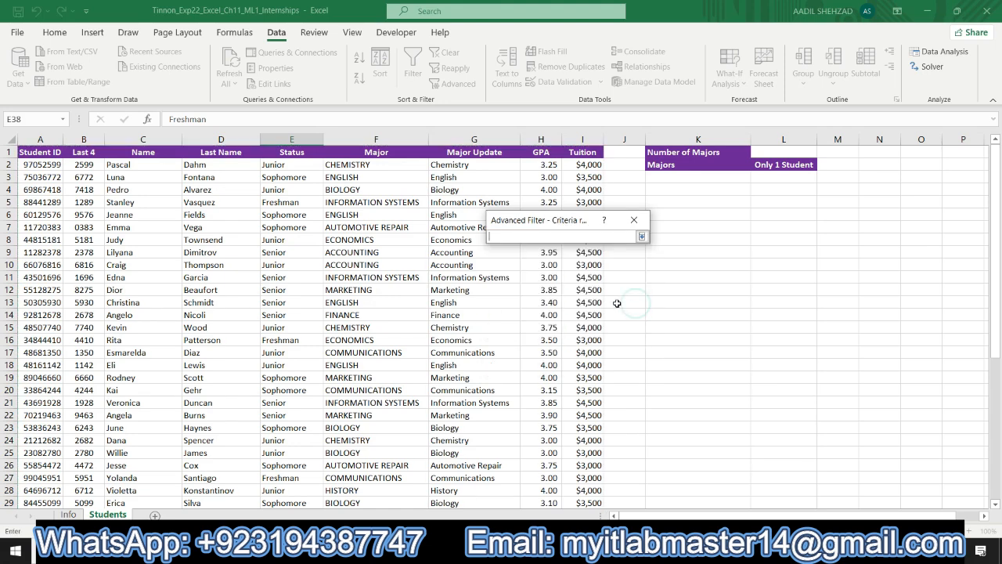
drag(999, 266, 999, 415)
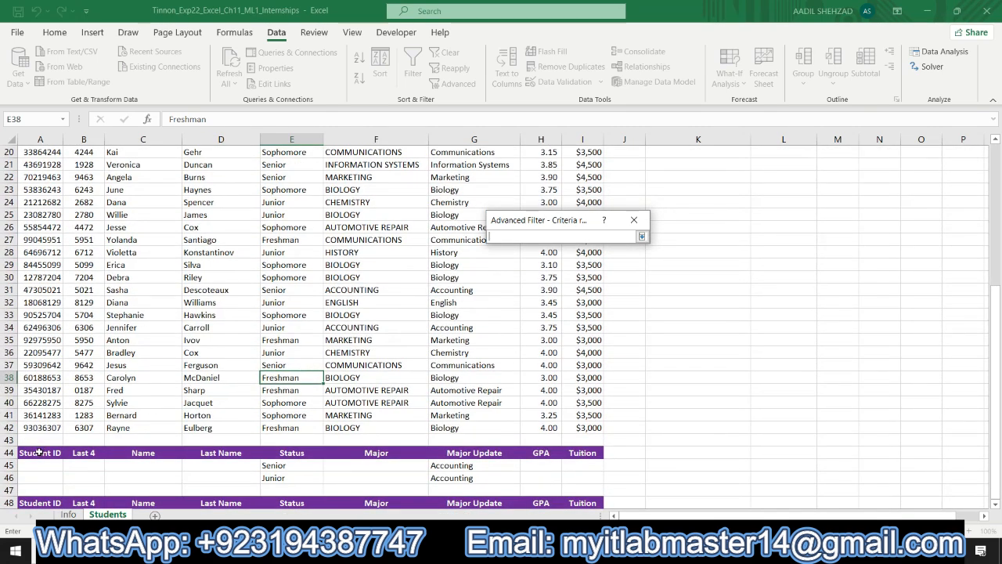
drag(40, 451, 584, 476)
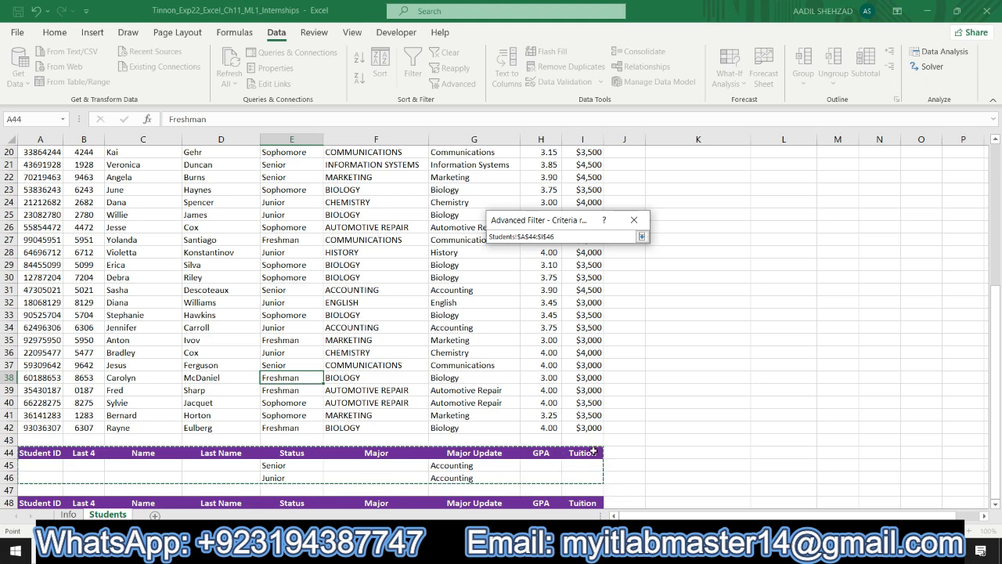
click(641, 237)
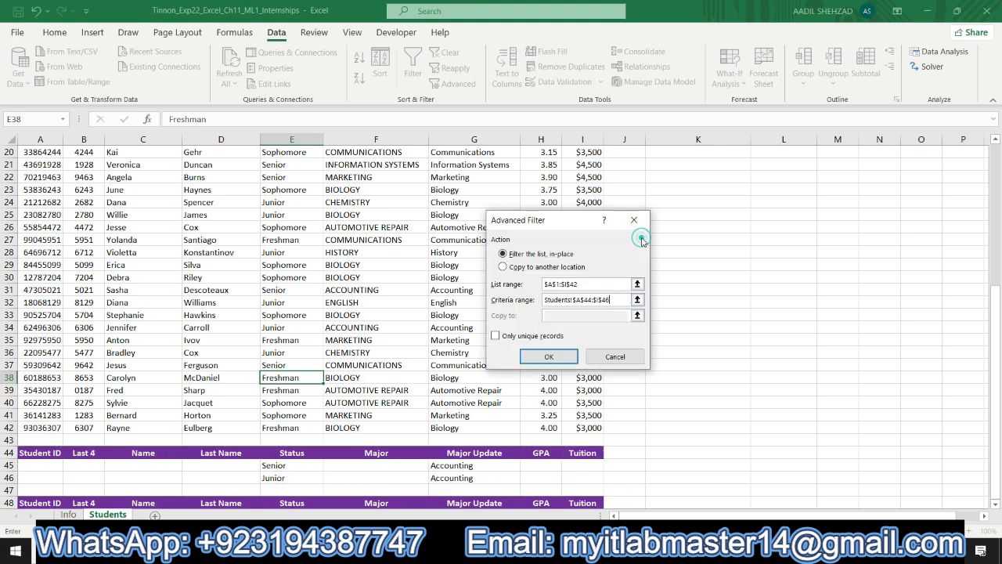
click(574, 299)
key(BackSpace)
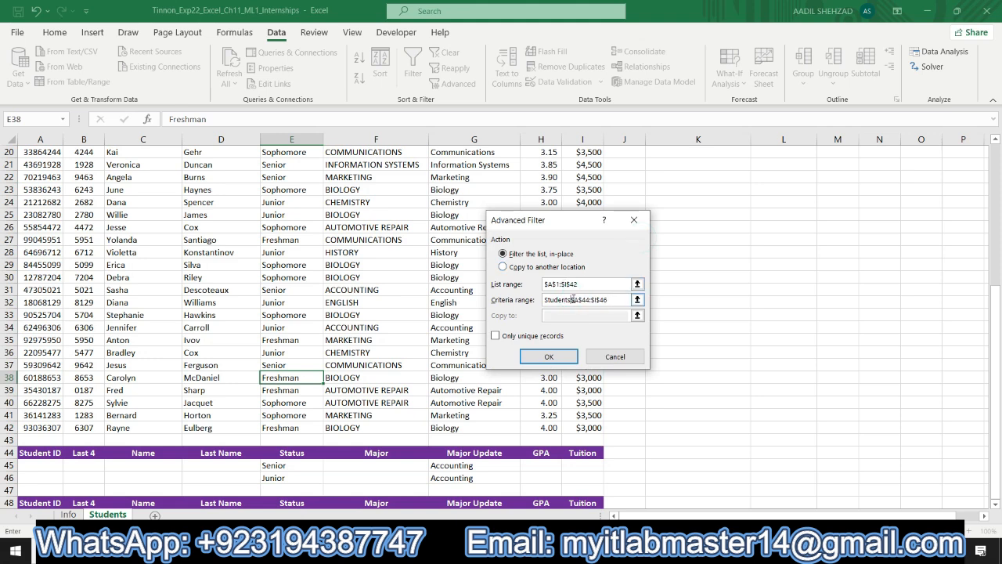